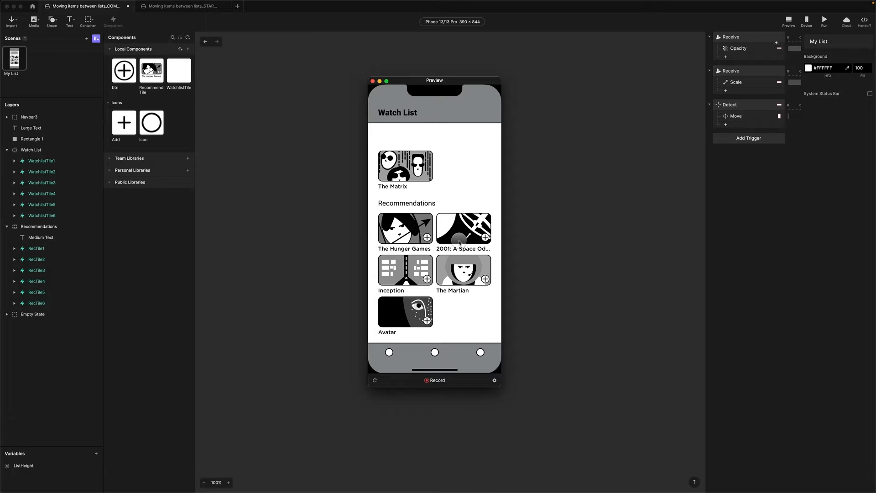
Test the completed prototype's preview by adding Inception, 2001: A Space Odyssey and The Martian to the watch list
{"action": "left_click", "coordinate": [427, 279]}
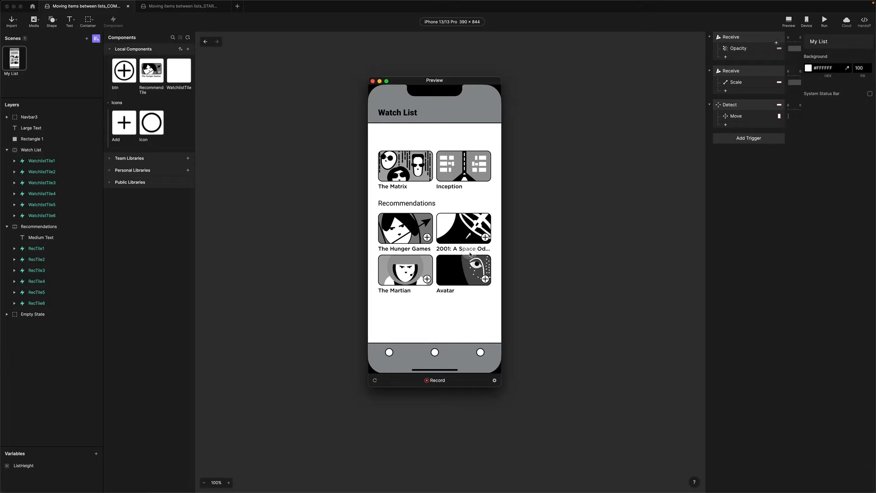
{"action": "left_click", "coordinate": [485, 237]}
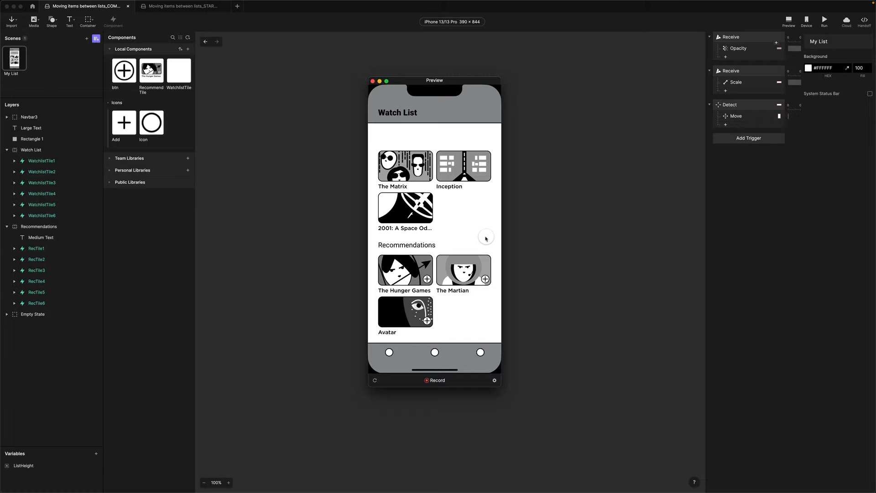
{"action": "left_click", "coordinate": [485, 279]}
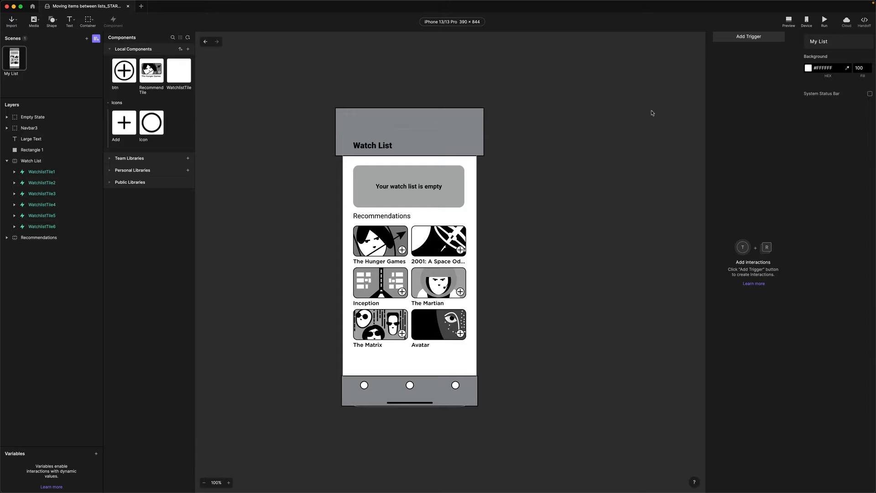
Preview the starter prototype, try adding The Hunger Games, The Martian and Avatar from the recommendations, and close the preview
{"action": "left_click", "coordinate": [788, 21]}
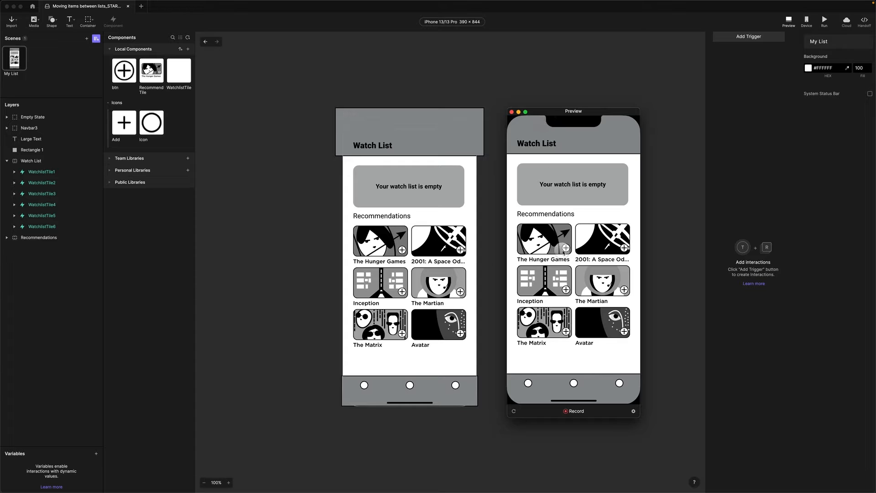
{"action": "left_click", "coordinate": [566, 248]}
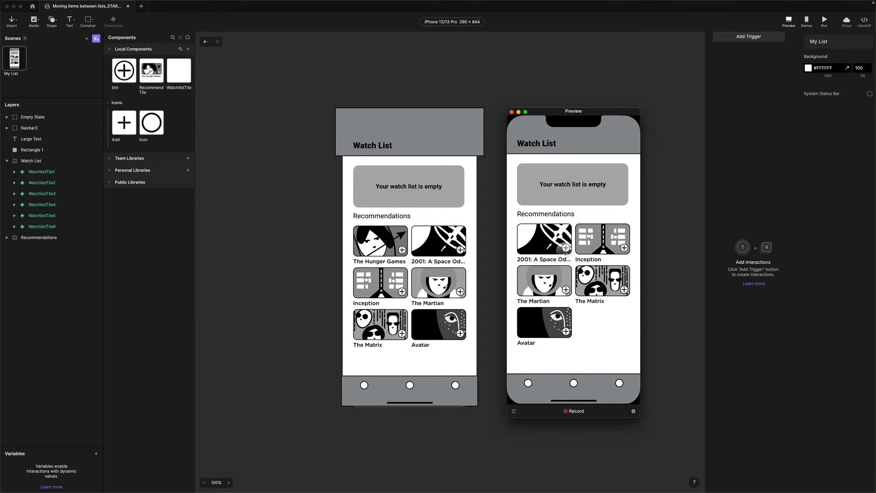
{"action": "left_click", "coordinate": [566, 289]}
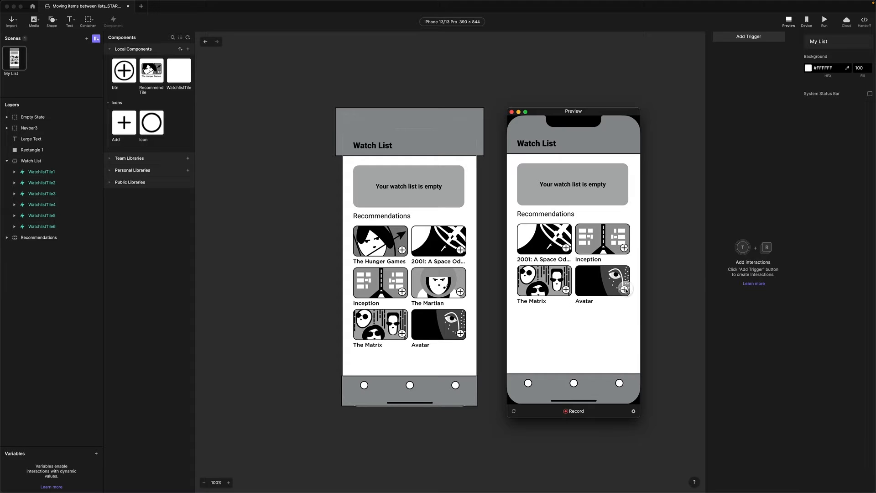
{"action": "left_click", "coordinate": [624, 289]}
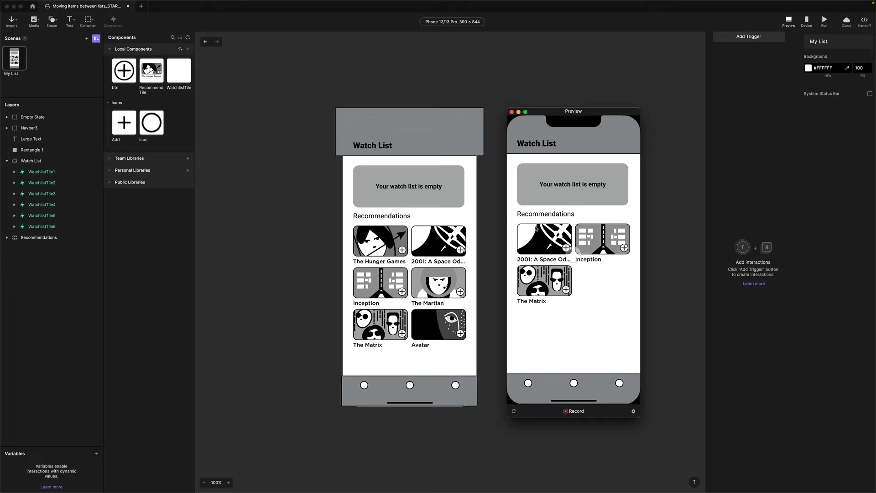
{"action": "key", "text": "super+w"}
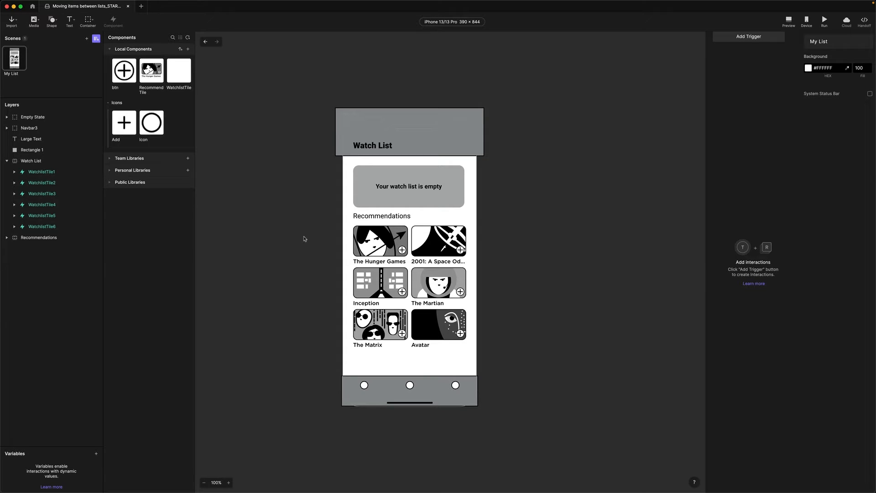
Inspect the Watch List and Recommendations scroll containers and show the tile layers inside both
{"action": "left_click", "coordinate": [6, 163]}
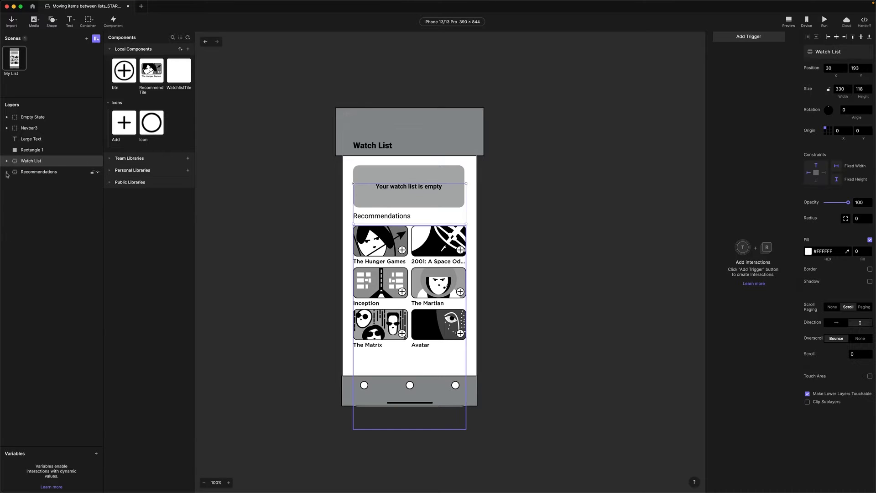
{"action": "left_click", "coordinate": [6, 173]}
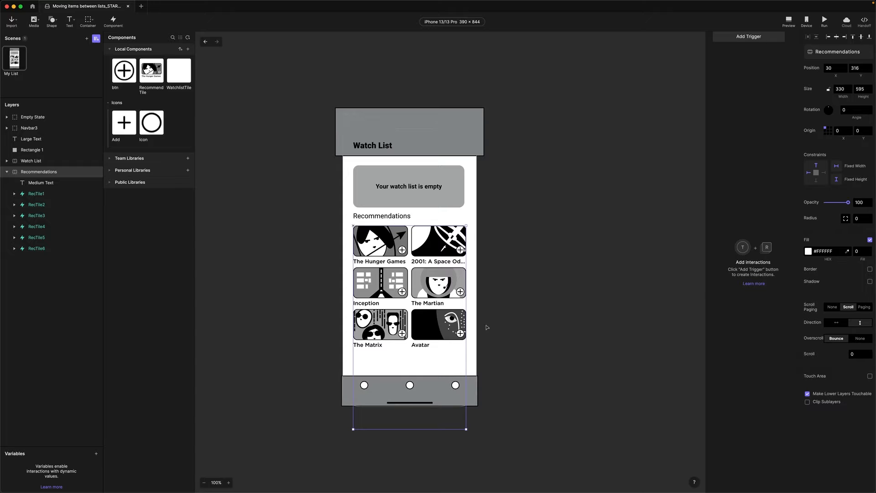
{"action": "left_click", "coordinate": [6, 161]}
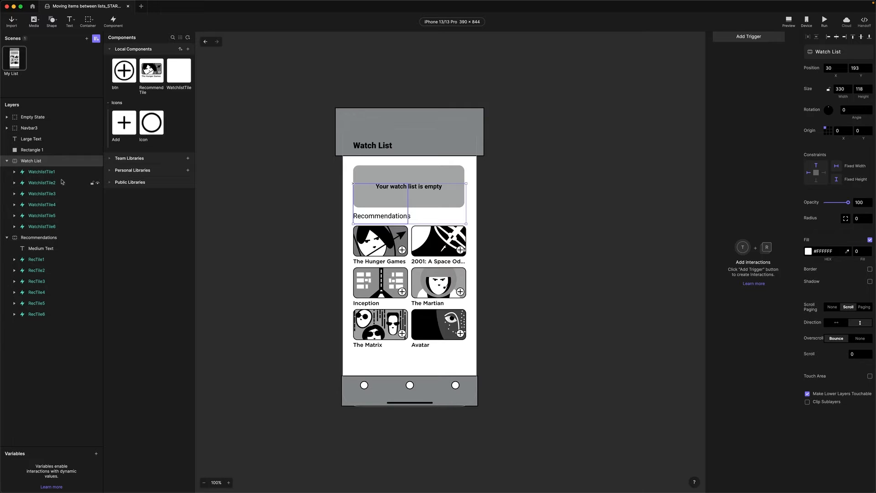
Open the WatchlistTile component for editing and add an overridable number variable named ItemID
{"action": "double_click", "coordinate": [180, 77]}
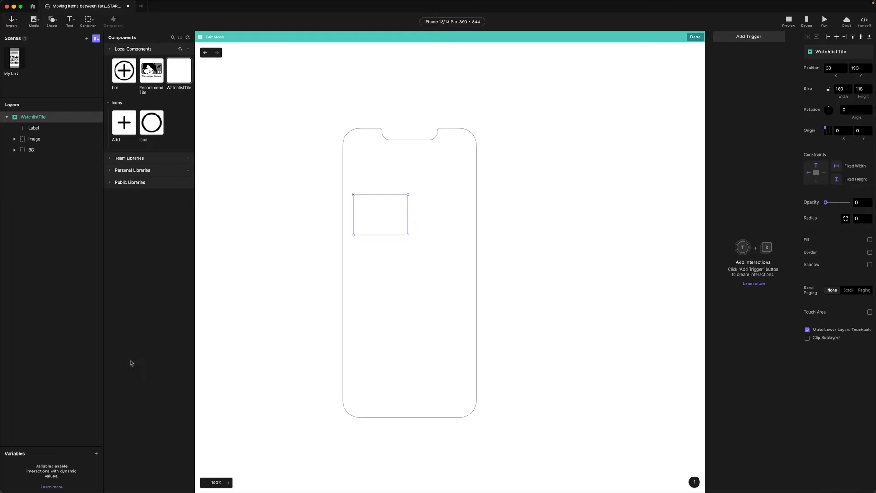
{"action": "left_click", "coordinate": [97, 454]}
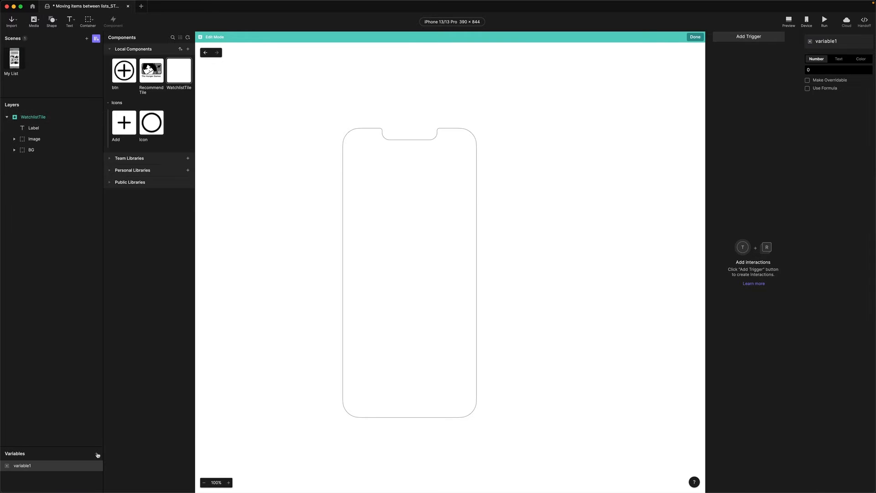
{"action": "double_click", "coordinate": [28, 466]}
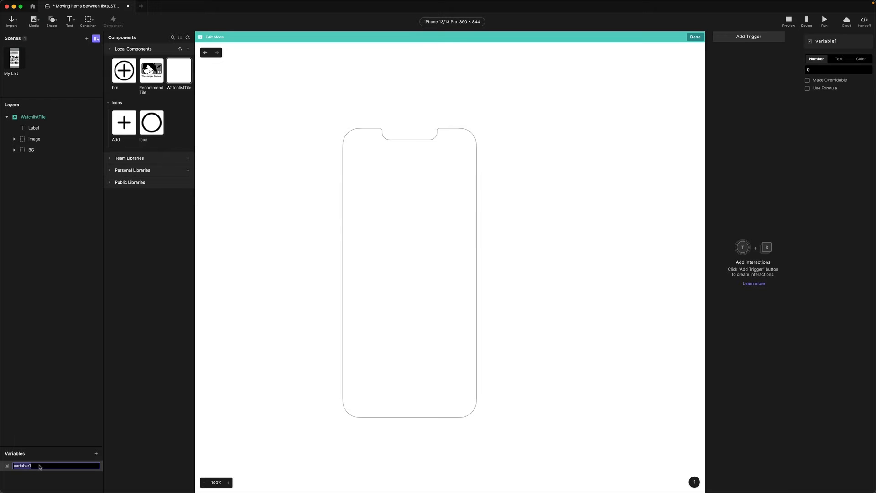
{"action": "type", "text": "ItemID"}
{"action": "key", "text": "Return"}
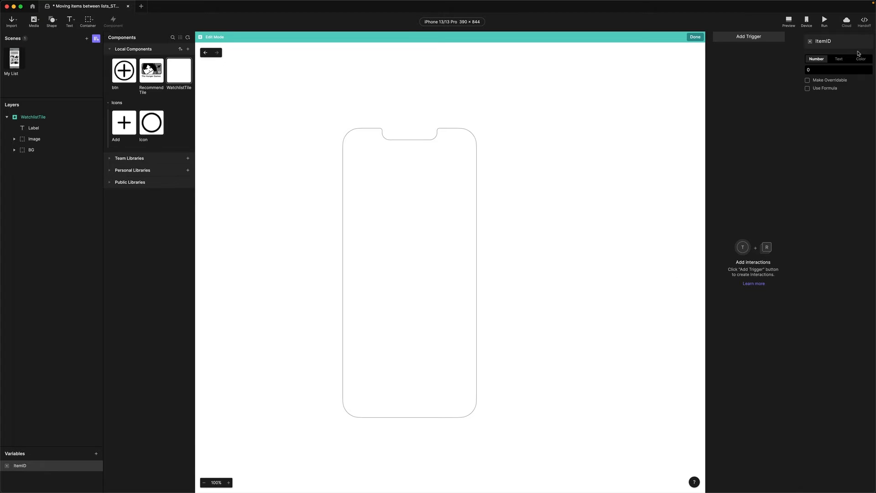
{"action": "left_click", "coordinate": [807, 80]}
Add a second number variable named SelectedID to the WatchlistTile component
{"action": "left_click", "coordinate": [96, 454]}
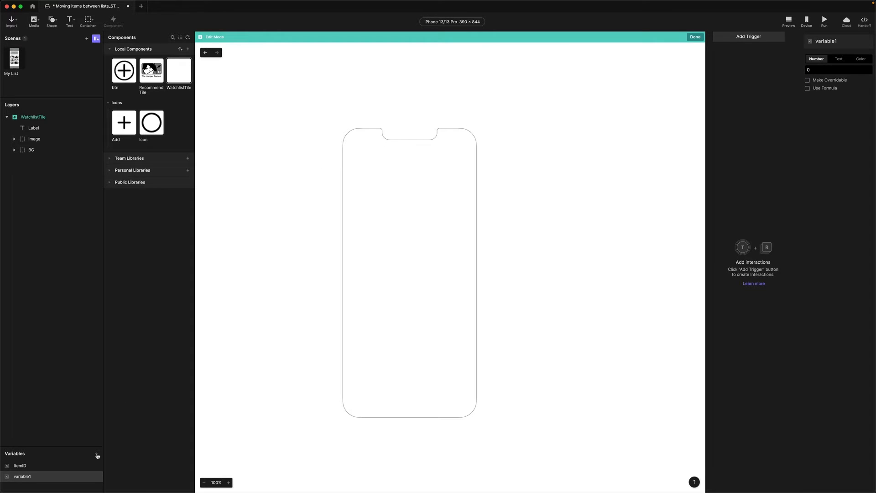
{"action": "double_click", "coordinate": [24, 476]}
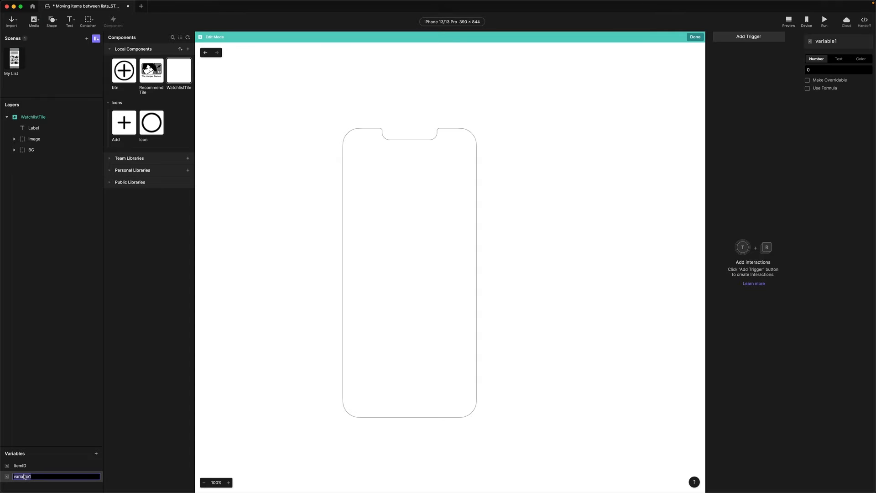
{"action": "type", "text": "SelectedID"}
{"action": "key", "text": "Return"}
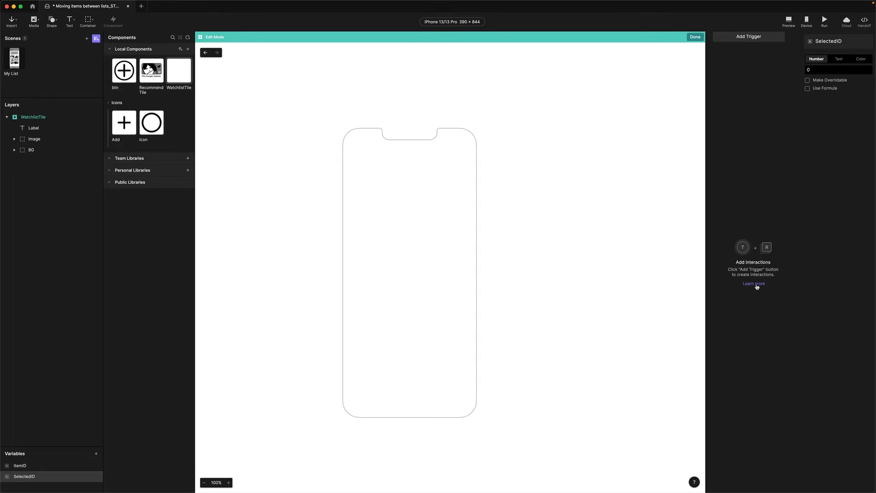
Add a Receive trigger to the WatchlistTile component and rename it AddItem
{"action": "left_click", "coordinate": [742, 38]}
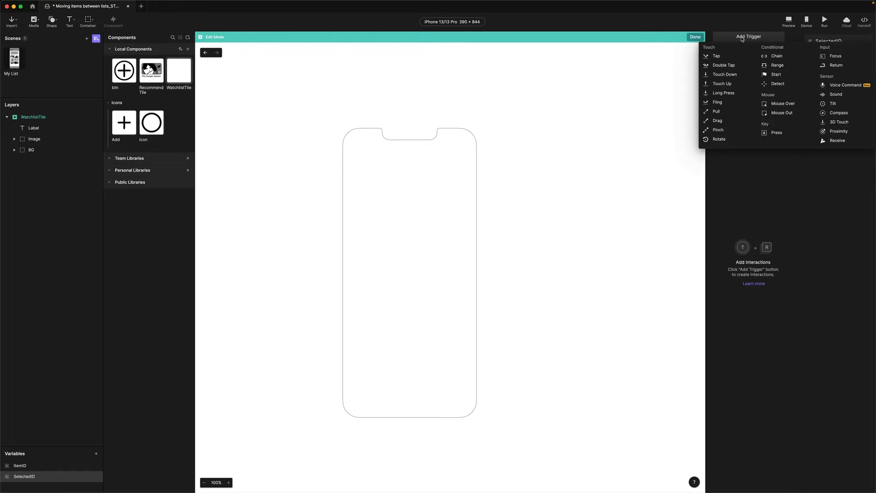
{"action": "left_click", "coordinate": [831, 140]}
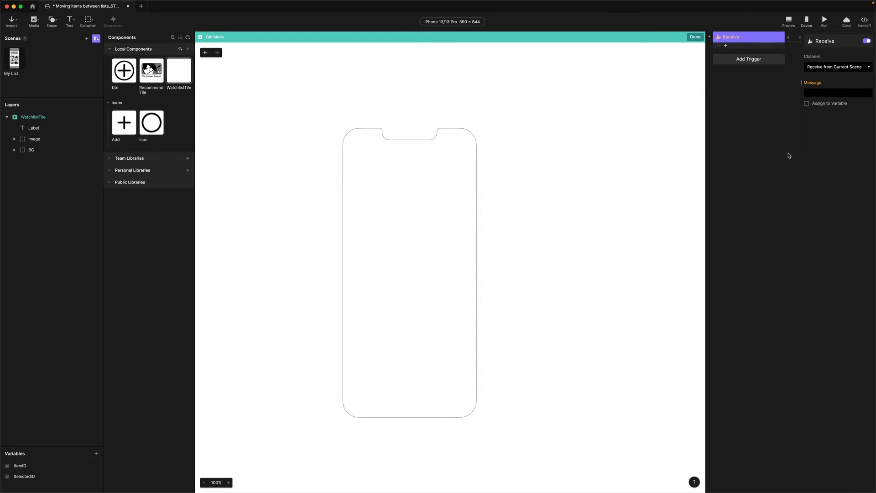
{"action": "double_click", "coordinate": [738, 38]}
{"action": "type", "text": "AddItem"}
{"action": "key", "text": "Return"}
Set the AddItem trigger's message to AddItem and assign the received value to the SelectedID variable
{"action": "left_click", "coordinate": [815, 93]}
{"action": "type", "text": "AddIte"}
{"action": "key", "text": "Return"}
{"action": "left_click", "coordinate": [807, 104]}
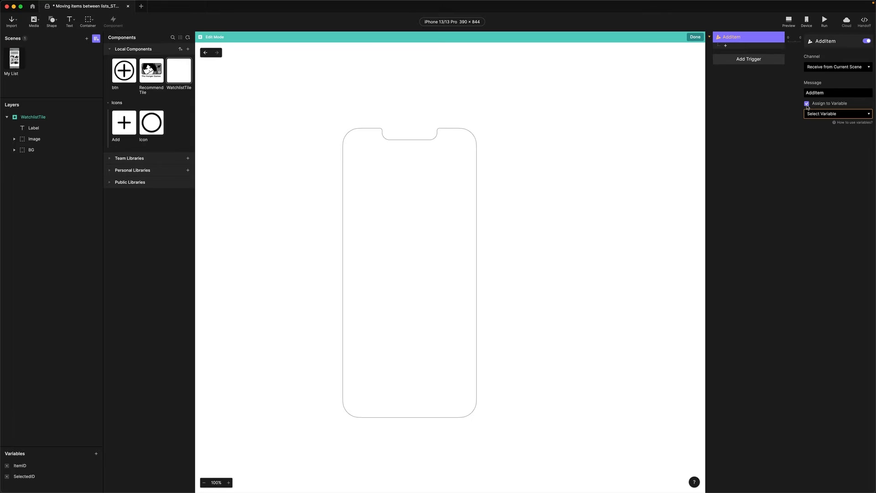
{"action": "left_click", "coordinate": [819, 114]}
{"action": "left_click", "coordinate": [820, 152]}
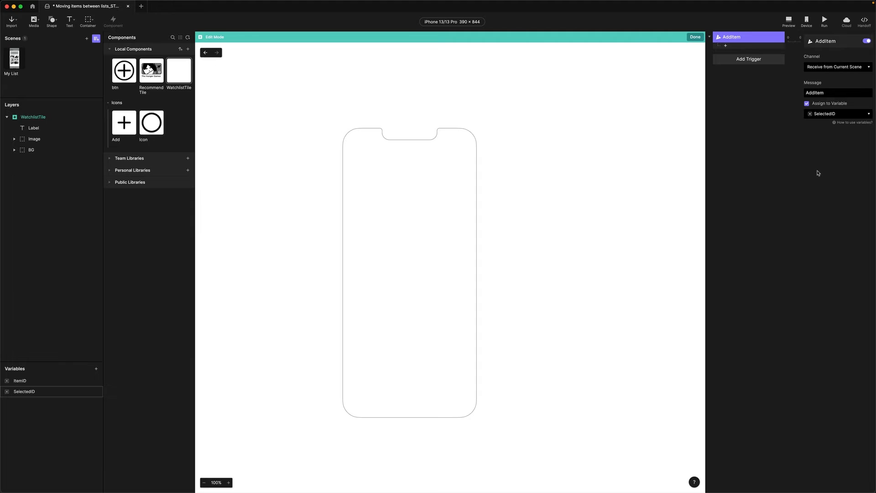
Add a number variable named MyListCount to the WatchlistTile component
{"action": "left_click", "coordinate": [96, 369]}
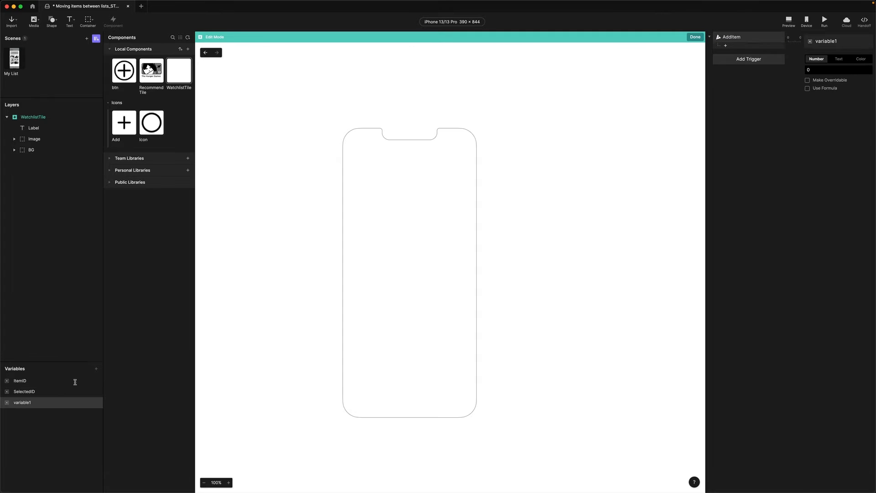
{"action": "double_click", "coordinate": [23, 404]}
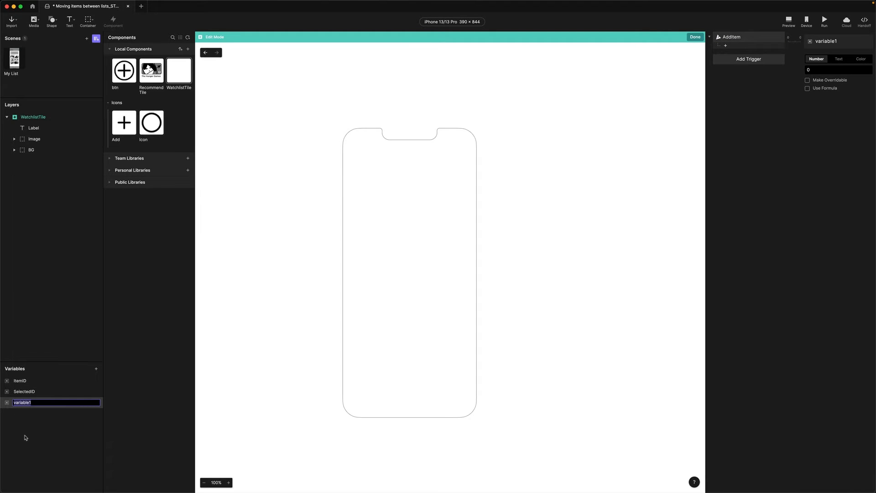
{"action": "type", "text": "MyListCount"}
{"action": "key", "text": "Return"}
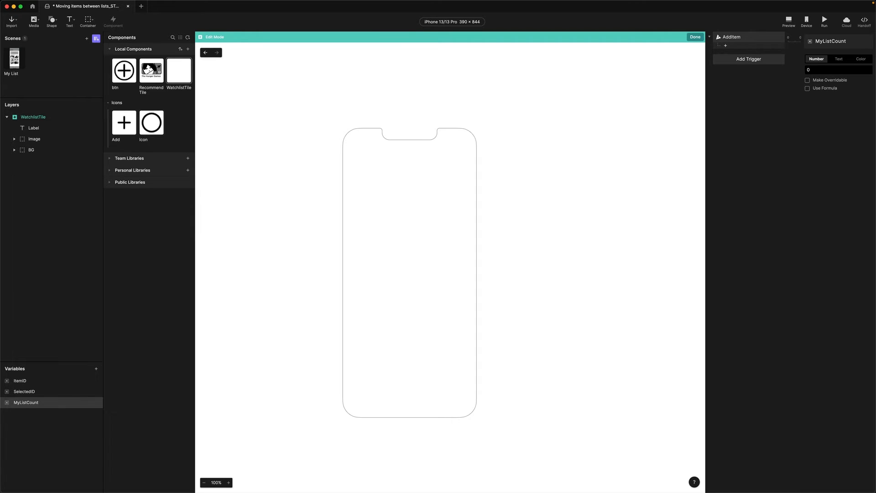
Add an Assign response to the AddItem trigger that sets MyListCount with the formula MyListCount + 1
{"action": "left_click", "coordinate": [726, 46]}
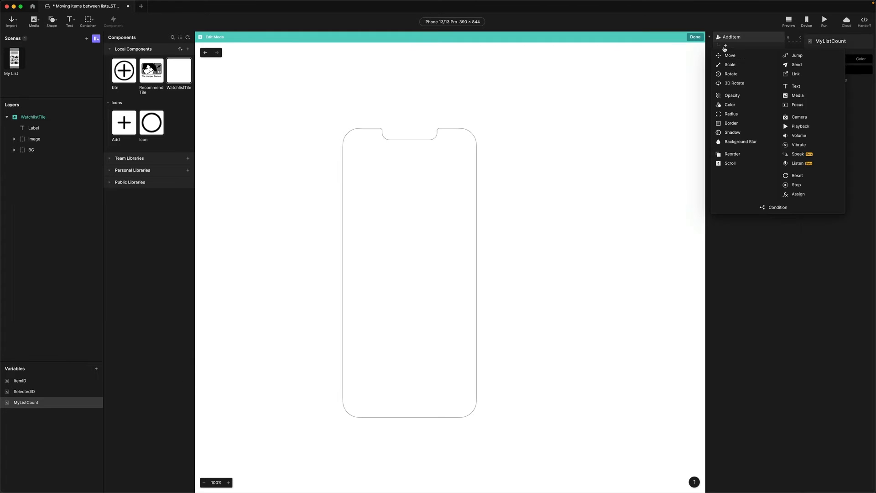
{"action": "left_click", "coordinate": [798, 195]}
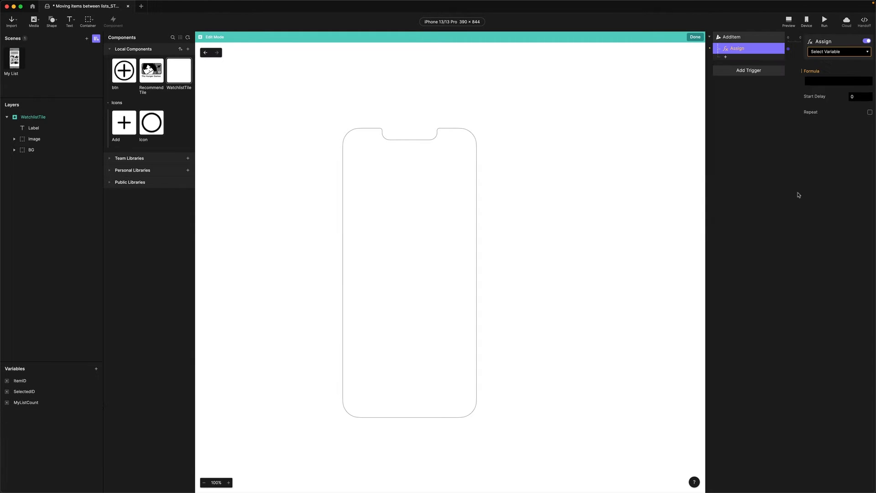
{"action": "left_click", "coordinate": [832, 51]}
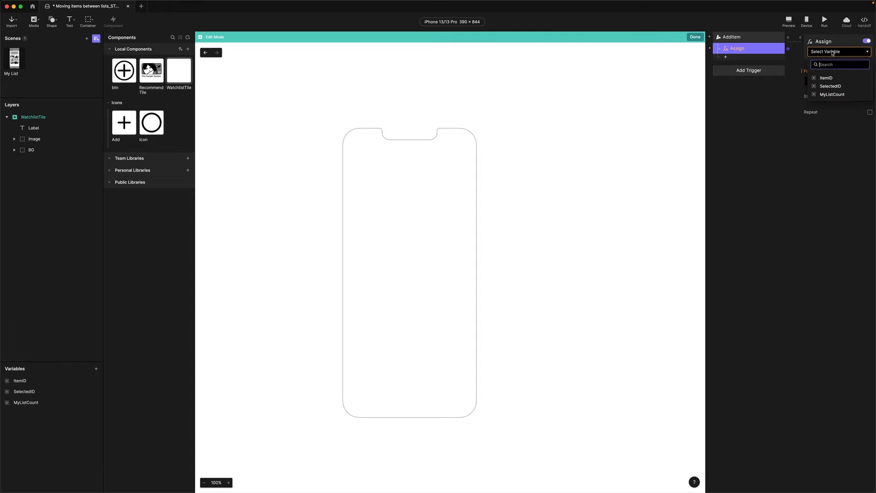
{"action": "left_click", "coordinate": [833, 95]}
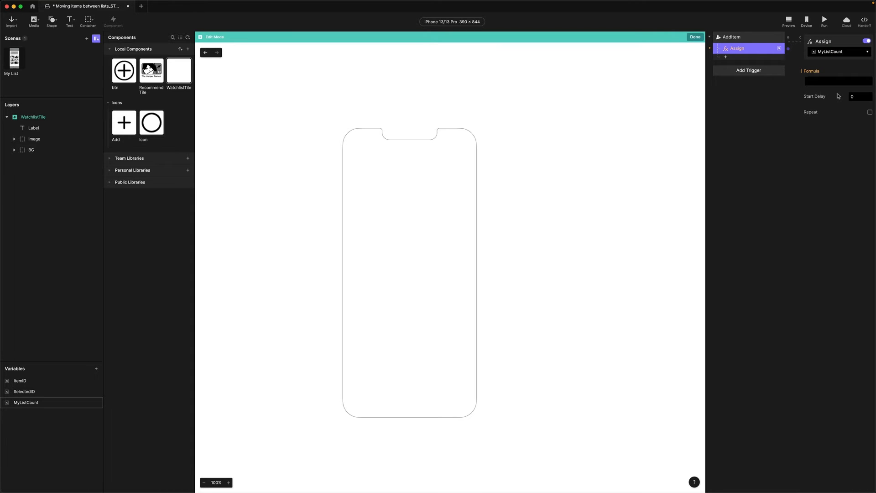
{"action": "left_click", "coordinate": [827, 81]}
{"action": "left_click", "coordinate": [868, 81]}
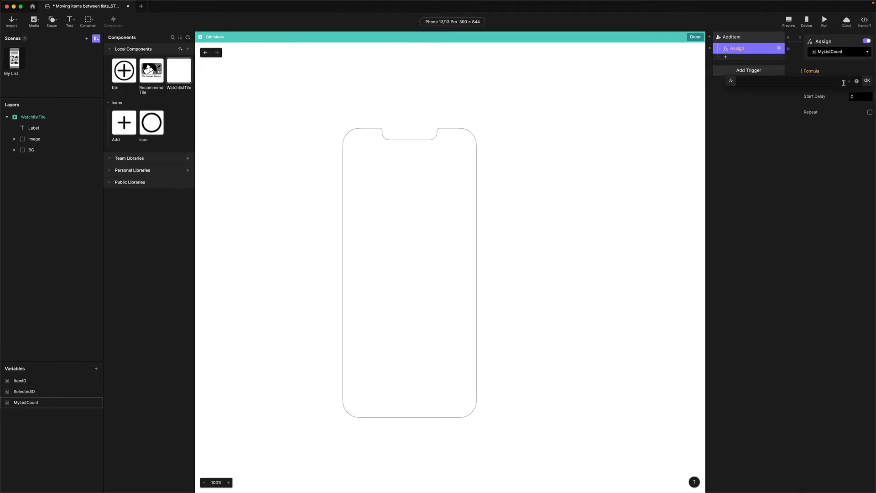
{"action": "left_click", "coordinate": [849, 82]}
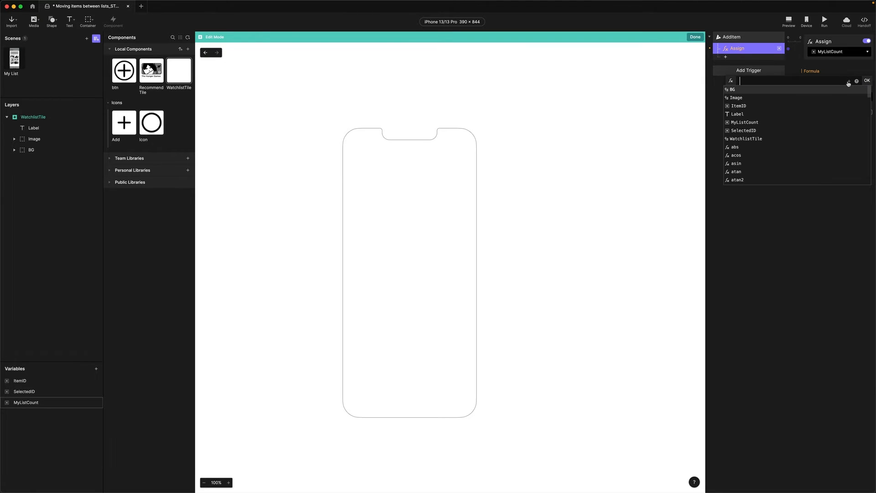
{"action": "left_click", "coordinate": [755, 123]}
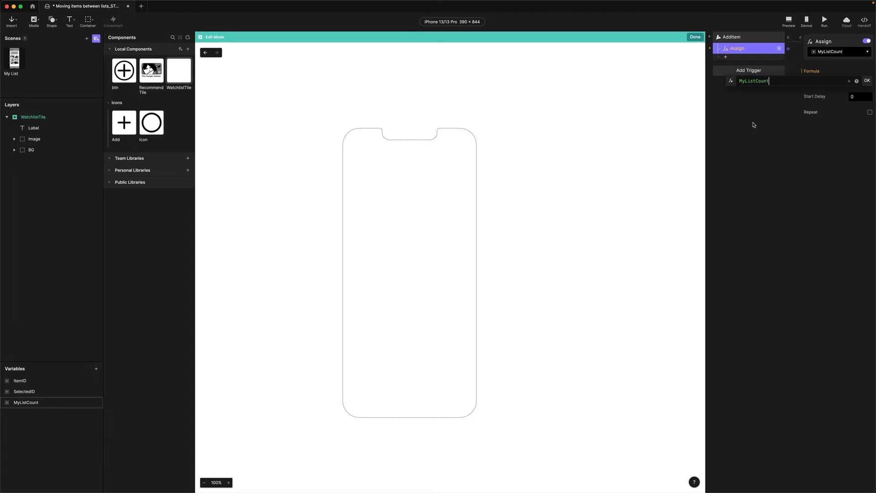
{"action": "type", "text": "+ 1"}
{"action": "left_click", "coordinate": [866, 83]}
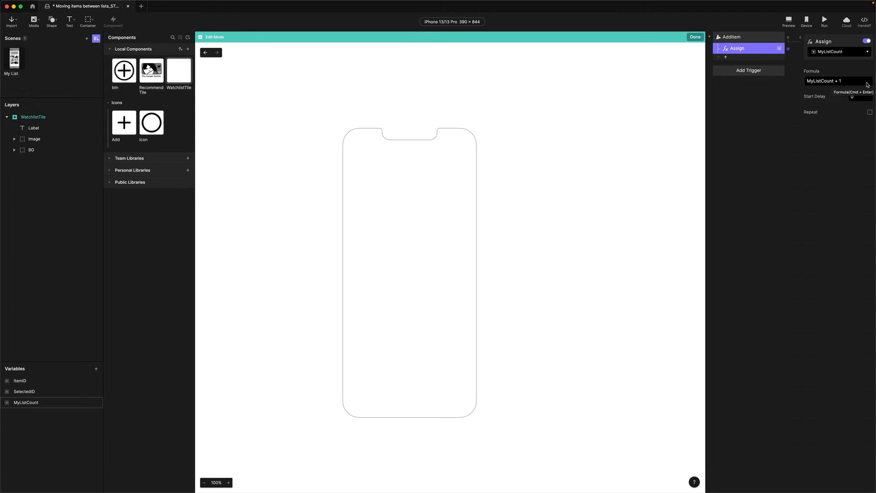
Add two number variables named row and col to the WatchlistTile component
{"action": "left_click", "coordinate": [96, 370]}
{"action": "left_click", "coordinate": [96, 370]}
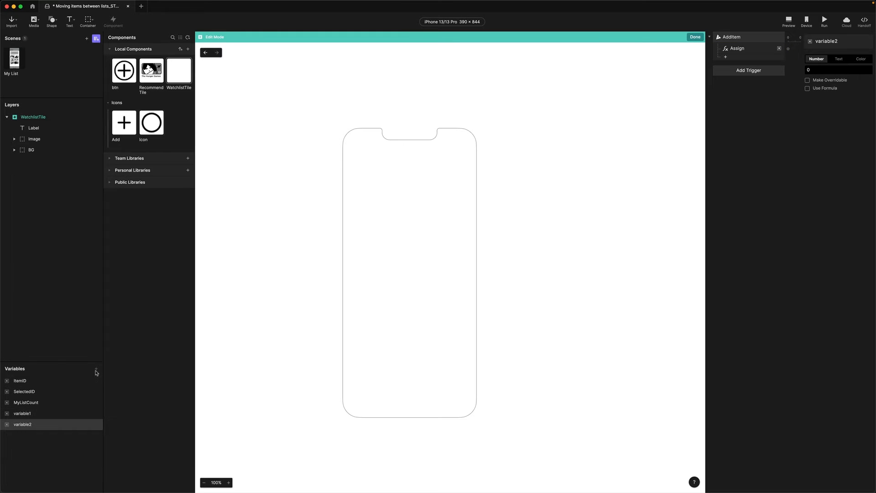
{"action": "double_click", "coordinate": [23, 415]}
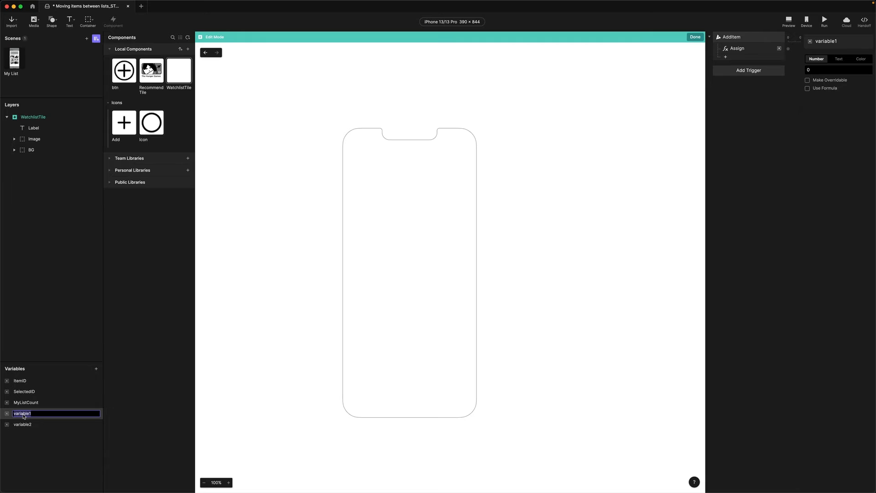
{"action": "type", "text": "row"}
{"action": "key", "text": "Return"}
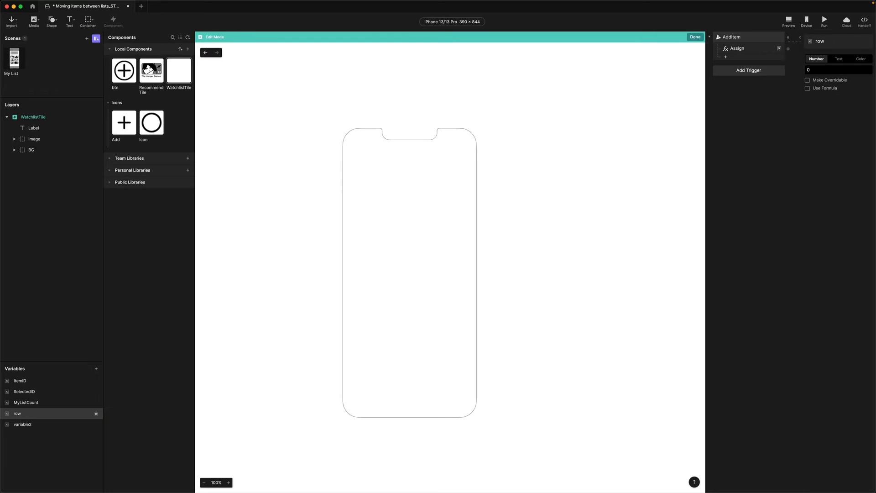
{"action": "double_click", "coordinate": [22, 421]}
{"action": "type", "text": "col"}
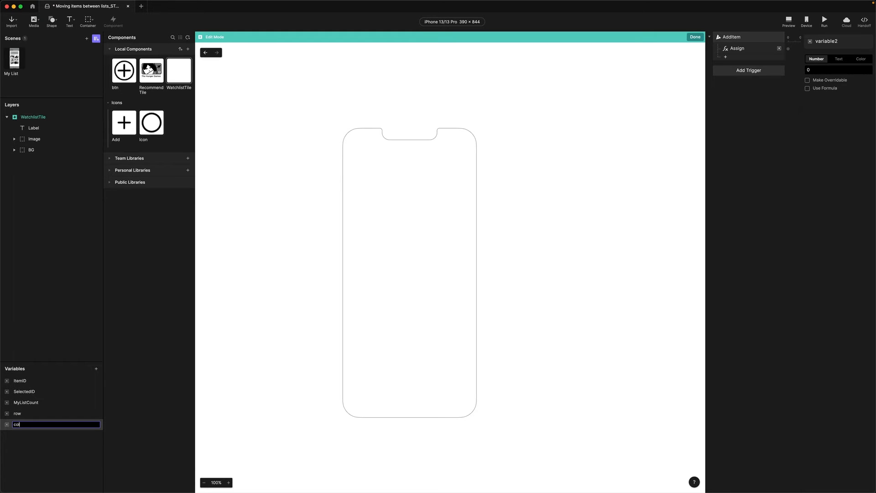
{"action": "key", "text": "Return"}
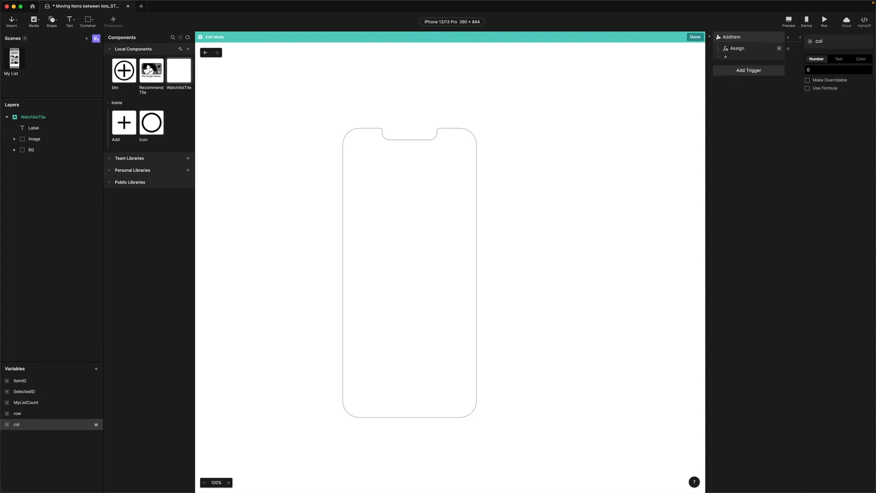
Add a Detect trigger to the WatchlistTile component that monitors the MyListCount variable
{"action": "left_click", "coordinate": [733, 73]}
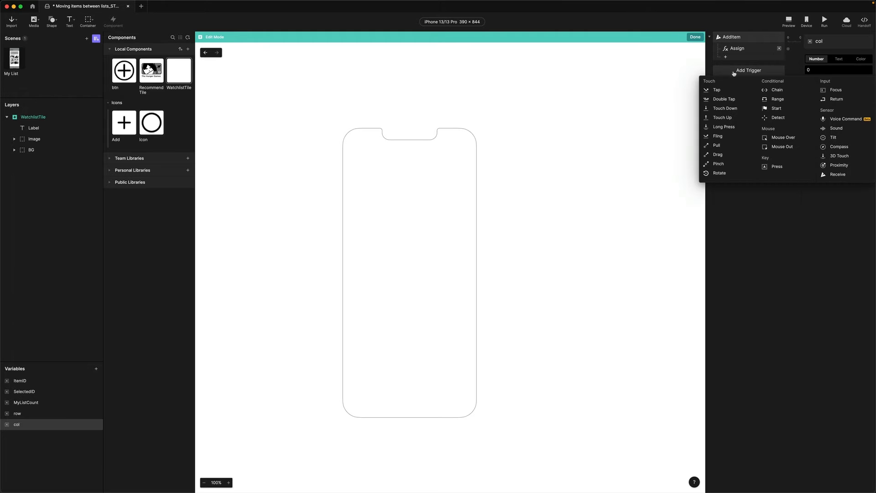
{"action": "left_click", "coordinate": [764, 117]}
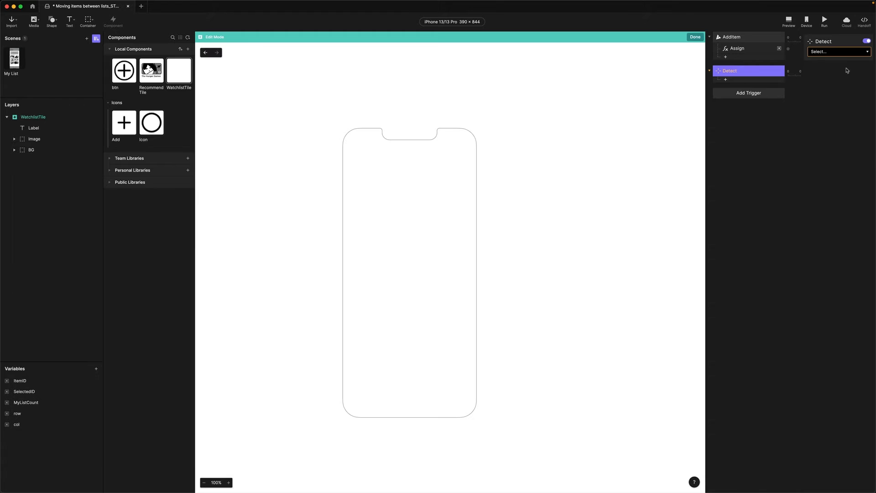
{"action": "left_click", "coordinate": [833, 52]}
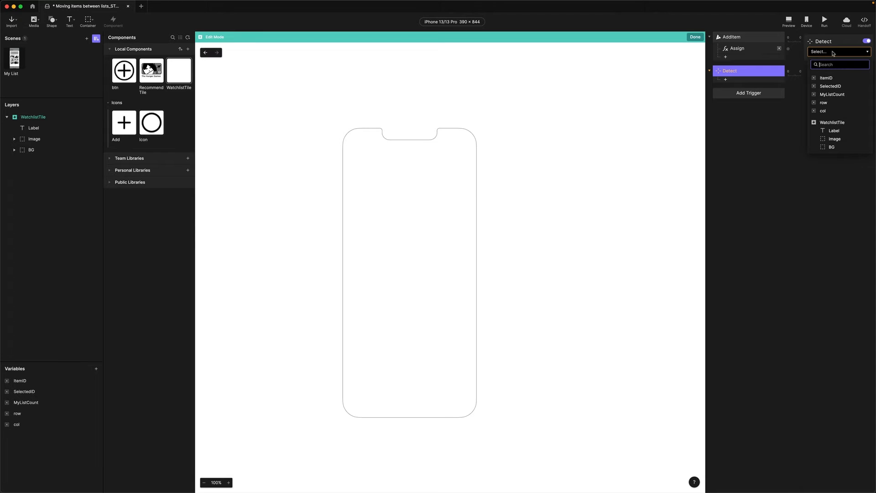
{"action": "left_click", "coordinate": [833, 95]}
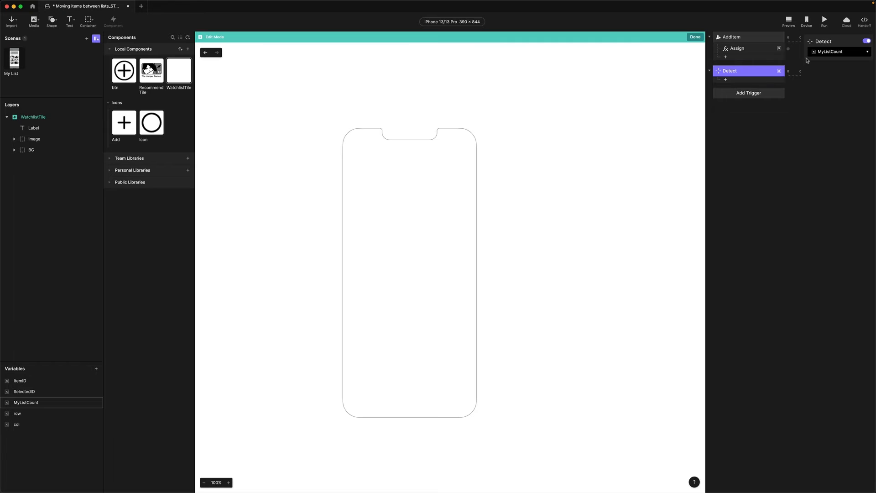
Add a condition to the Detect trigger requiring the formula MyListCount % 2 to equal the value 1
{"action": "left_click", "coordinate": [727, 81]}
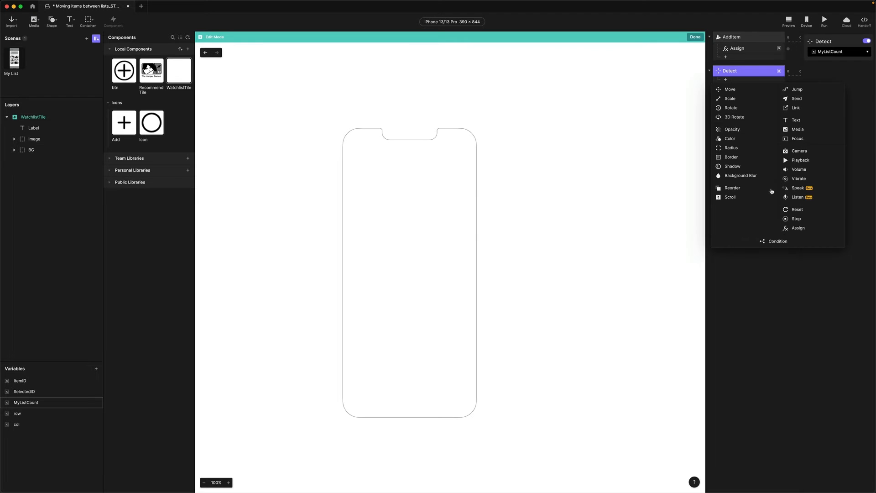
{"action": "left_click", "coordinate": [783, 241]}
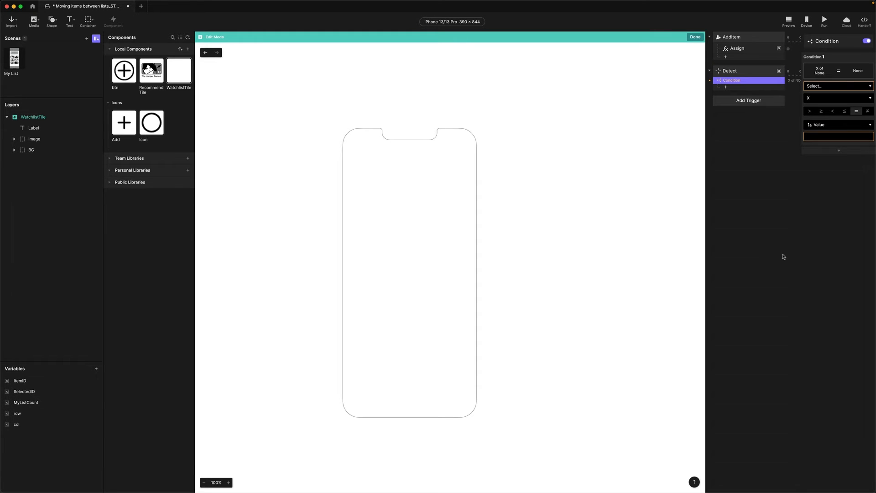
{"action": "left_click", "coordinate": [816, 86]}
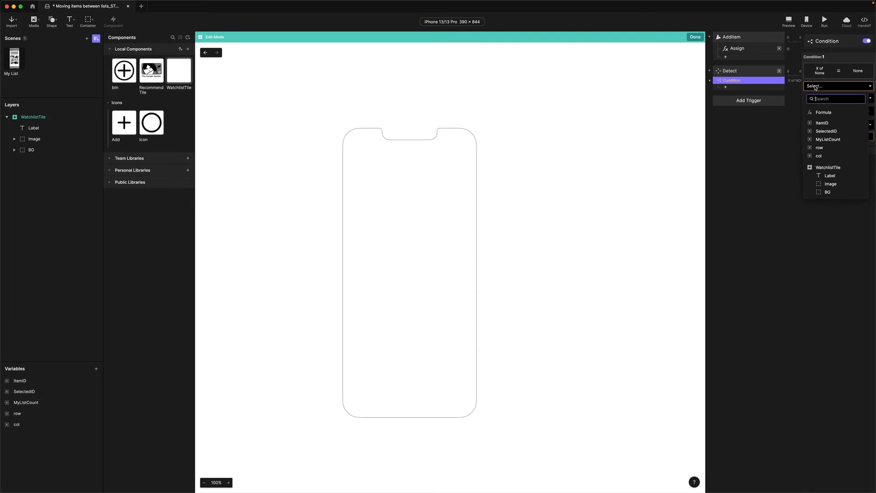
{"action": "left_click", "coordinate": [819, 112]}
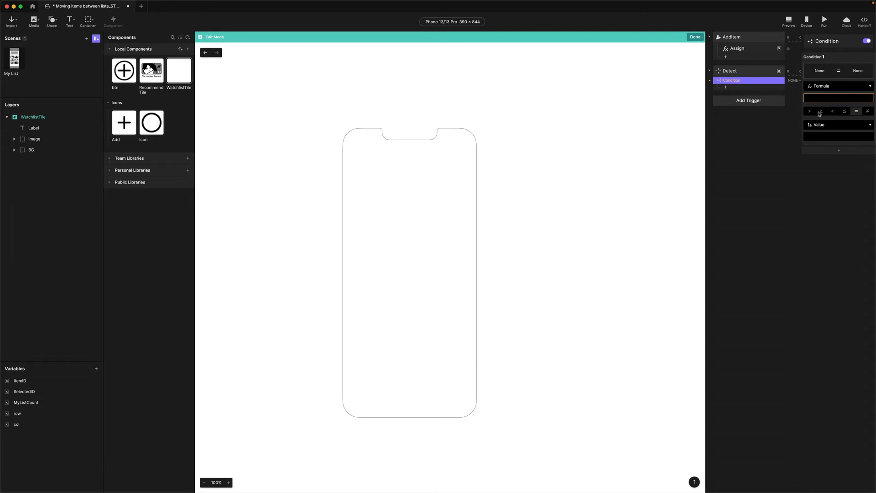
{"action": "left_click", "coordinate": [827, 98]}
{"action": "left_click", "coordinate": [869, 99]}
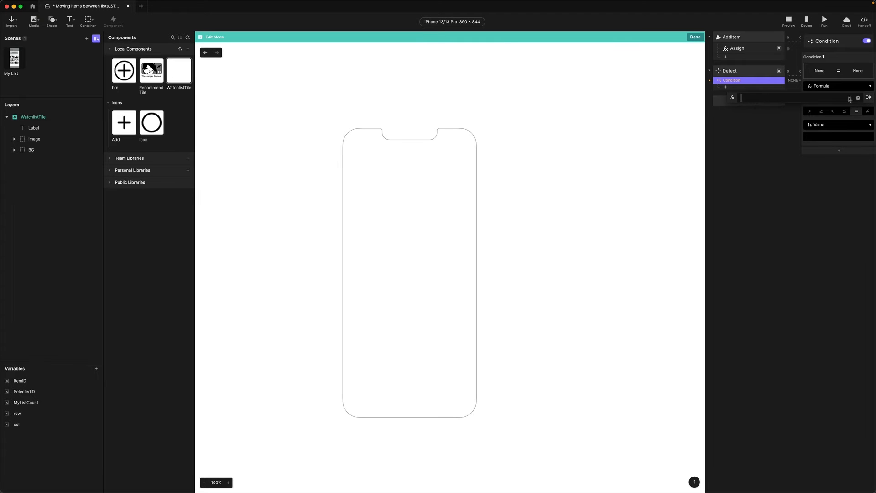
{"action": "left_click", "coordinate": [851, 98]}
{"action": "left_click", "coordinate": [748, 148]}
{"action": "type", "text": "% 2"}
{"action": "left_click", "coordinate": [869, 98]}
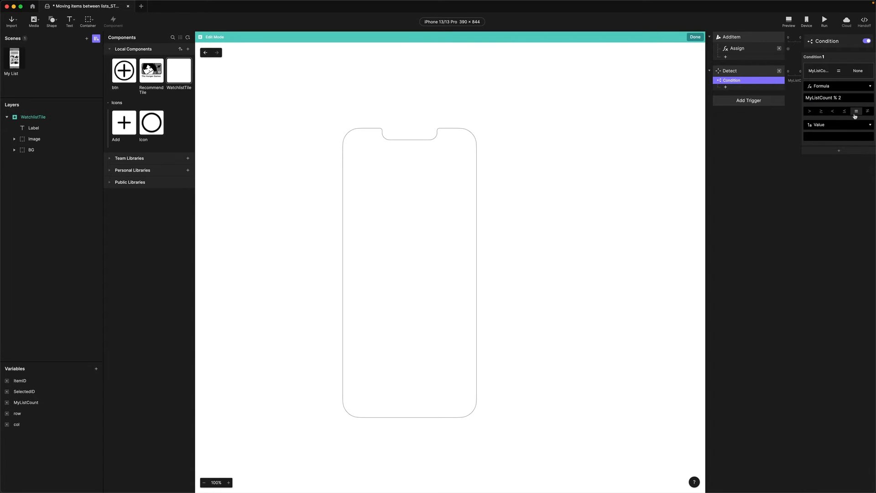
{"action": "left_click", "coordinate": [813, 135]}
{"action": "type", "text": "1"}
{"action": "key", "text": "Return"}
Add an Assign response under the condition that sets row with the formula row + 1
{"action": "left_click", "coordinate": [726, 87]}
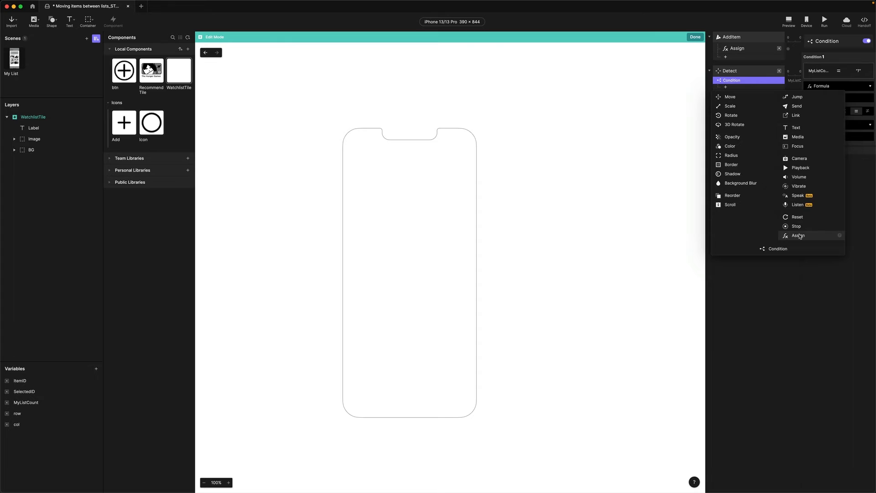
{"action": "left_click", "coordinate": [799, 235]}
{"action": "left_click", "coordinate": [821, 53]}
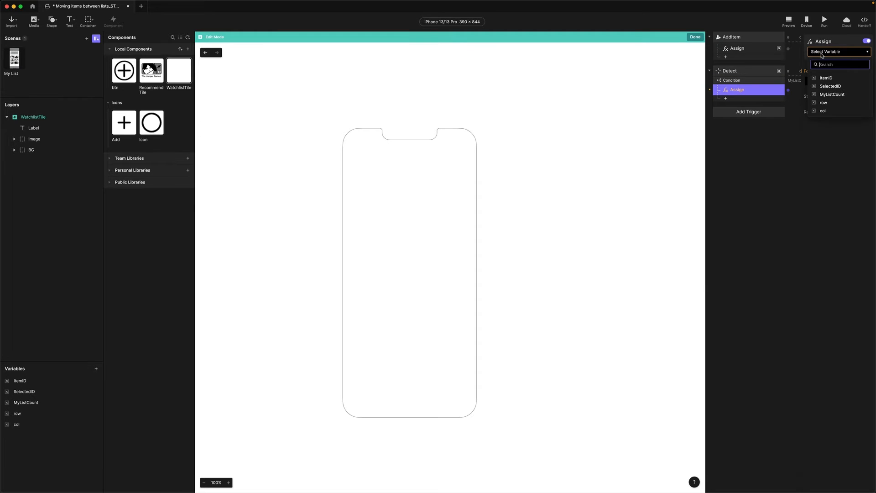
{"action": "left_click", "coordinate": [830, 102]}
{"action": "left_click", "coordinate": [843, 82]}
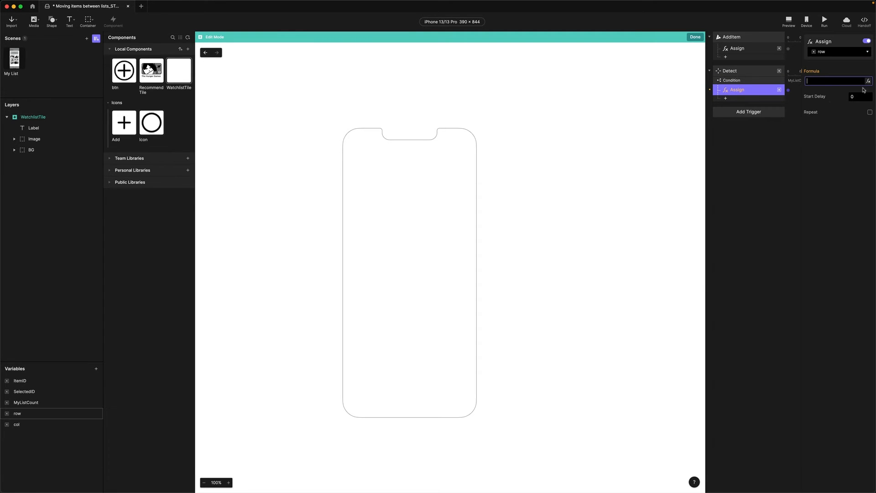
{"action": "type", "text": "row + 1"}
{"action": "key", "text": "Return"}
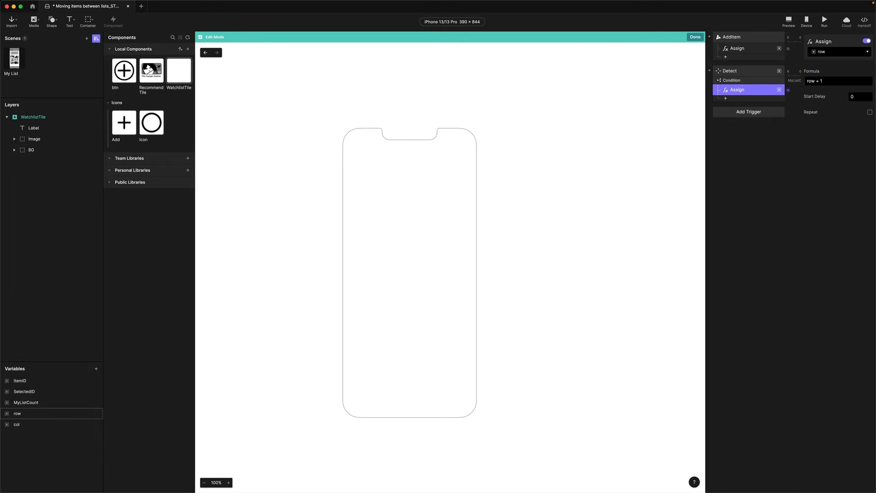
Add a second Assign response under the same condition that sets col to 1
{"action": "left_click", "coordinate": [725, 99]}
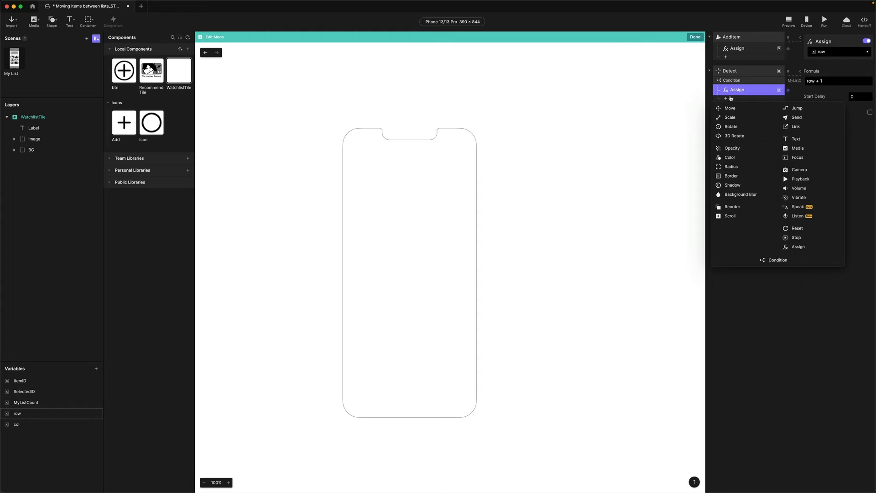
{"action": "left_click", "coordinate": [803, 248]}
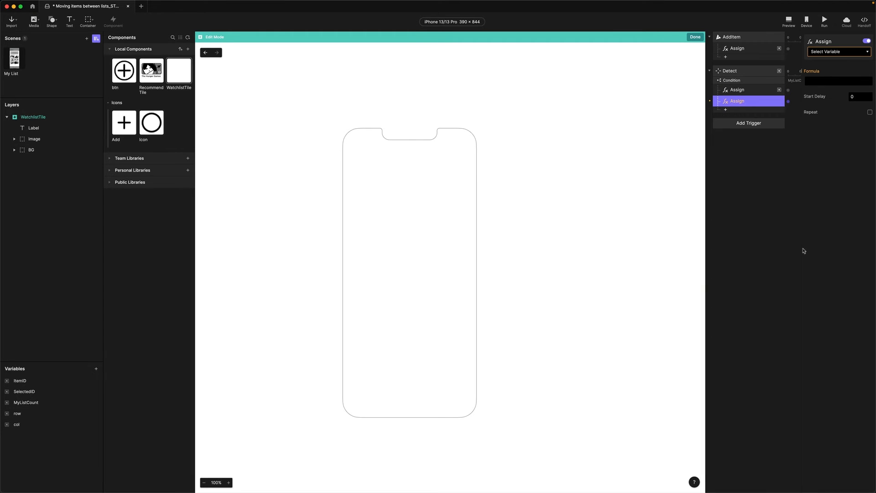
{"action": "left_click", "coordinate": [822, 52]}
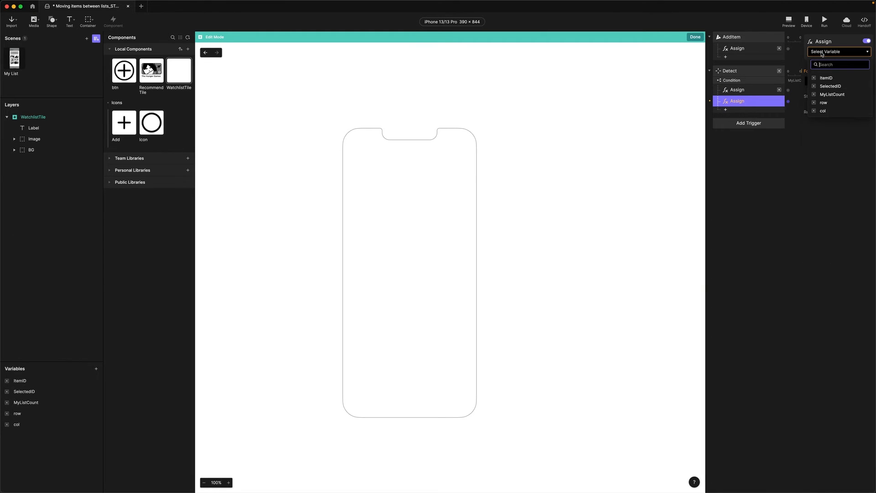
{"action": "left_click", "coordinate": [824, 111]}
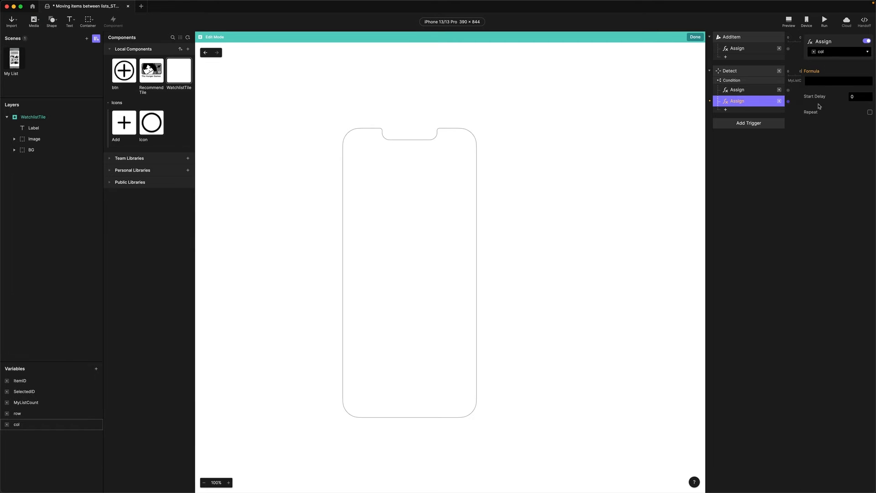
{"action": "left_click", "coordinate": [819, 80]}
{"action": "type", "text": "1"}
{"action": "key", "text": "Return"}
Duplicate the MyListCount % 2 condition with its responses and set the copy's comparison value to 0
{"action": "left_click", "coordinate": [744, 81]}
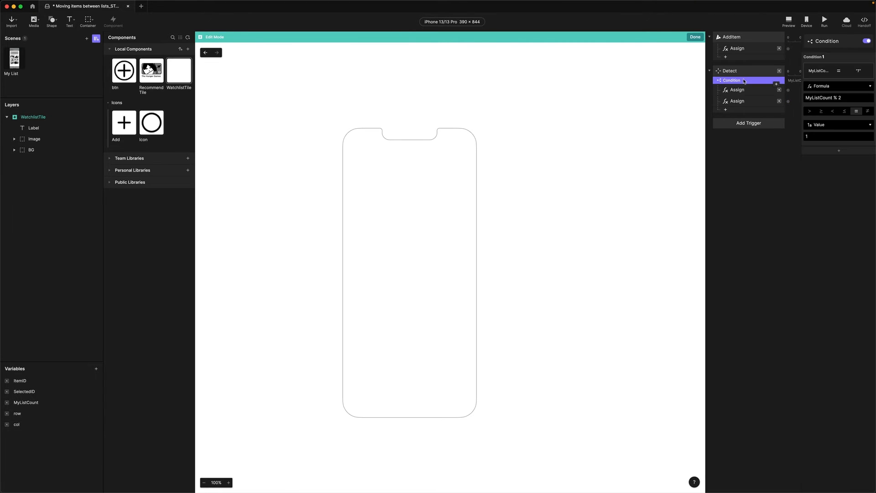
{"action": "key", "text": "super+d"}
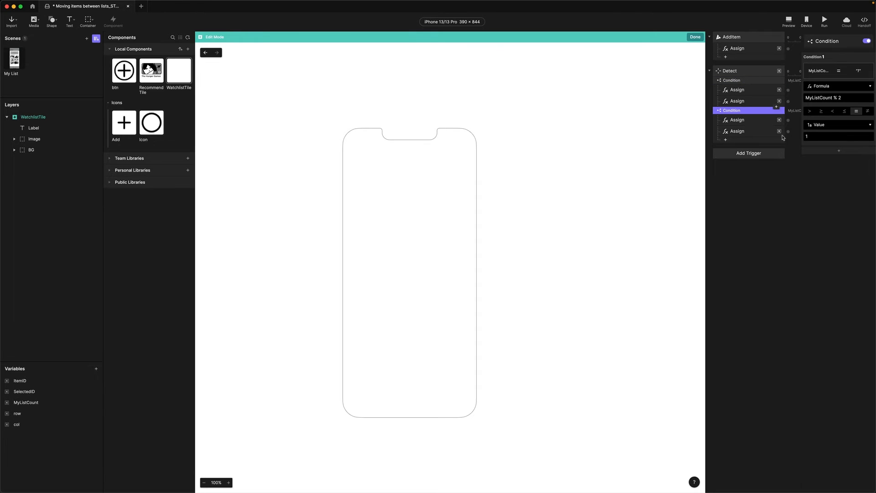
{"action": "left_click", "coordinate": [815, 135]}
{"action": "type", "text": "0"}
{"action": "key", "text": "Return"}
Delete the row Assign response from the duplicated condition and set its col Assign formula to 2
{"action": "left_click", "coordinate": [741, 122]}
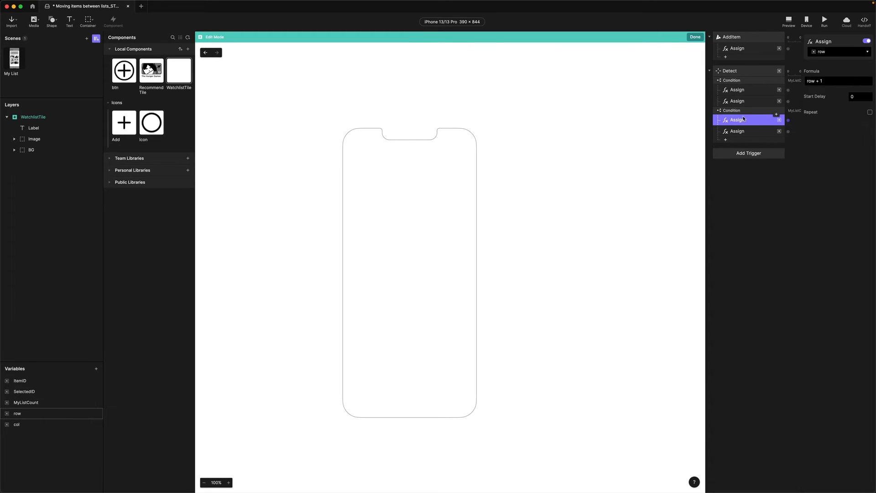
{"action": "key", "text": "BackSpace"}
{"action": "left_click", "coordinate": [741, 122]}
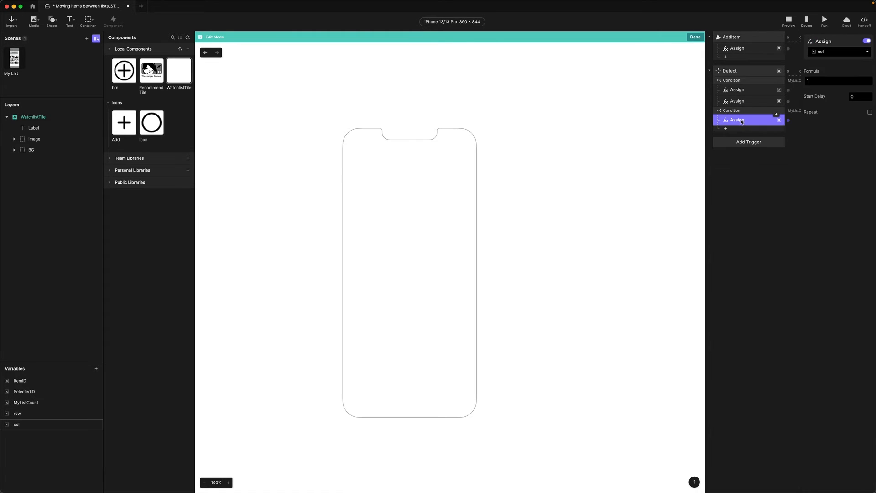
{"action": "left_click", "coordinate": [818, 81]}
{"action": "type", "text": "2"}
{"action": "key", "text": "Return"}
Add a third condition to the Detect trigger requiring ItemID to equal SelectedID
{"action": "left_click", "coordinate": [725, 128]}
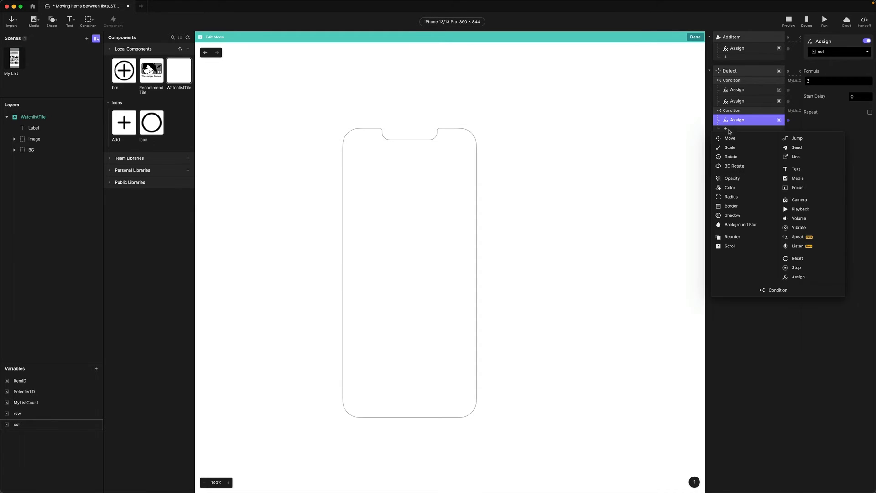
{"action": "left_click", "coordinate": [770, 291]}
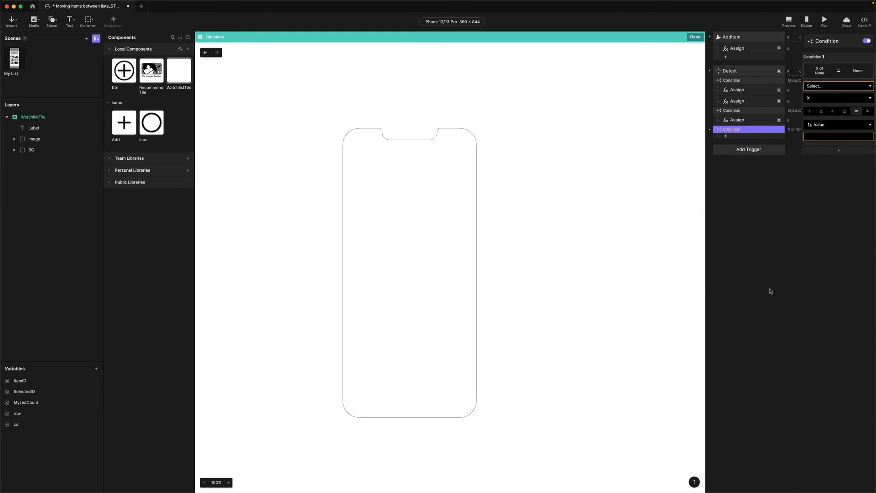
{"action": "left_click", "coordinate": [820, 88]}
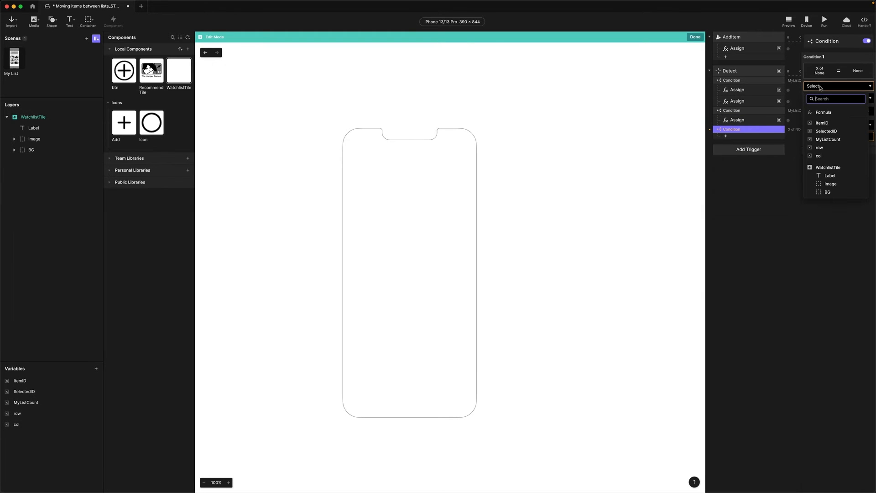
{"action": "left_click", "coordinate": [822, 123]}
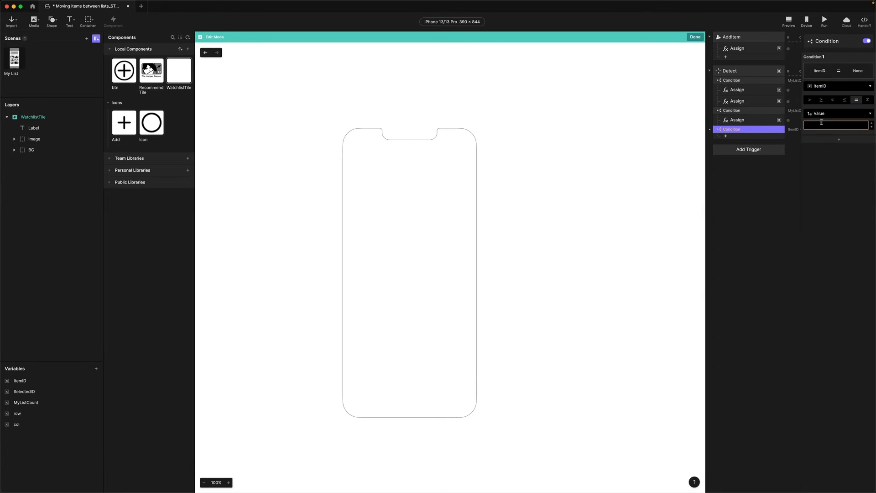
{"action": "left_click", "coordinate": [819, 114]}
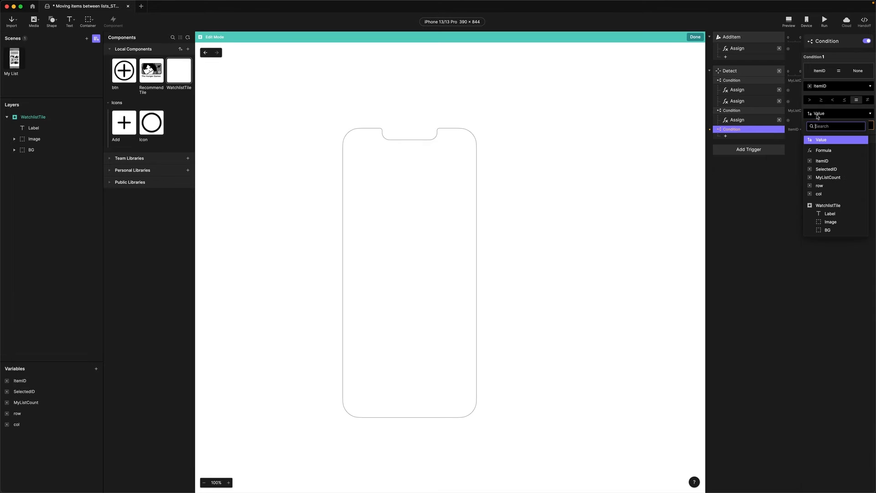
{"action": "left_click", "coordinate": [827, 169]}
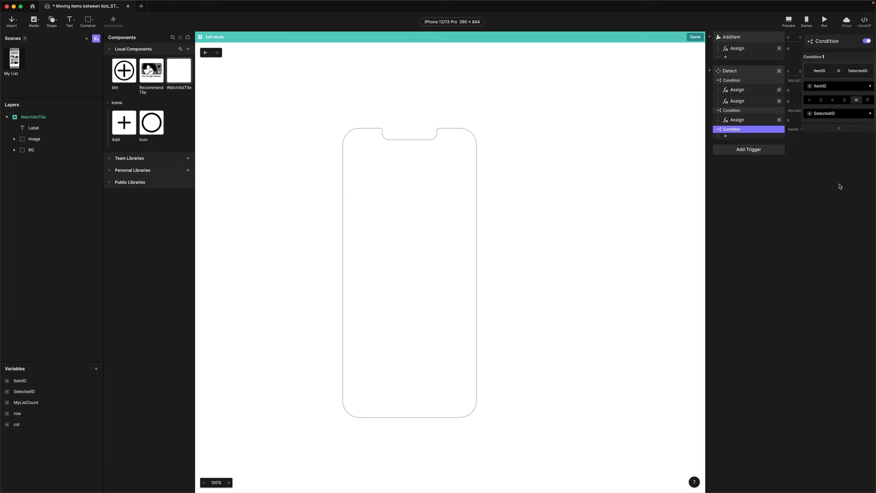
Add a Move response under the ItemID = SelectedID condition and target it at the WatchlistTile layer
{"action": "left_click", "coordinate": [726, 136]}
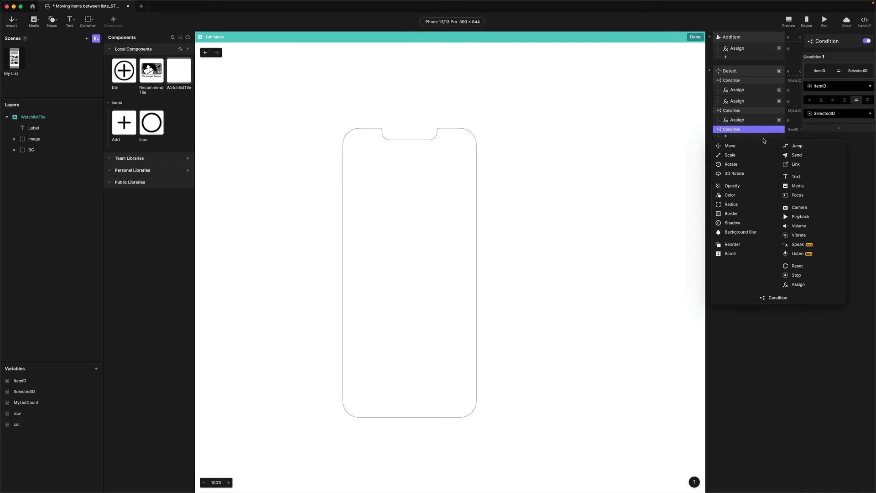
{"action": "left_click", "coordinate": [749, 149]}
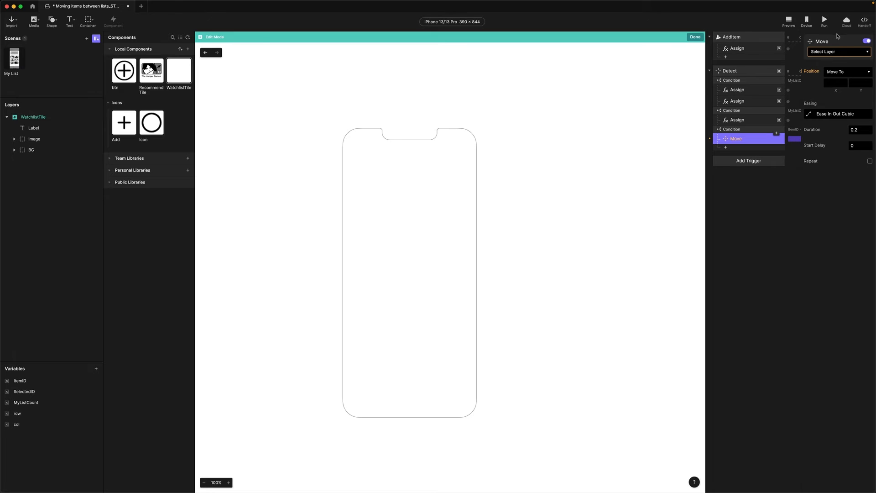
{"action": "left_click", "coordinate": [831, 51]}
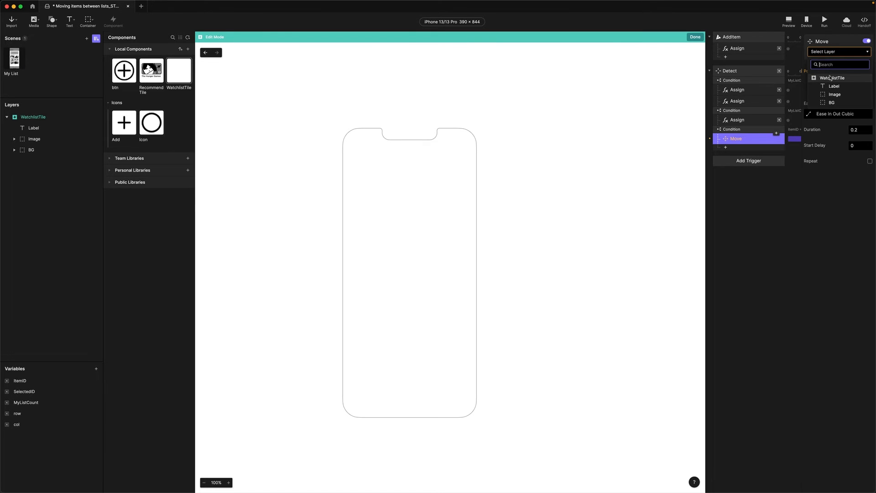
{"action": "left_click", "coordinate": [830, 78]}
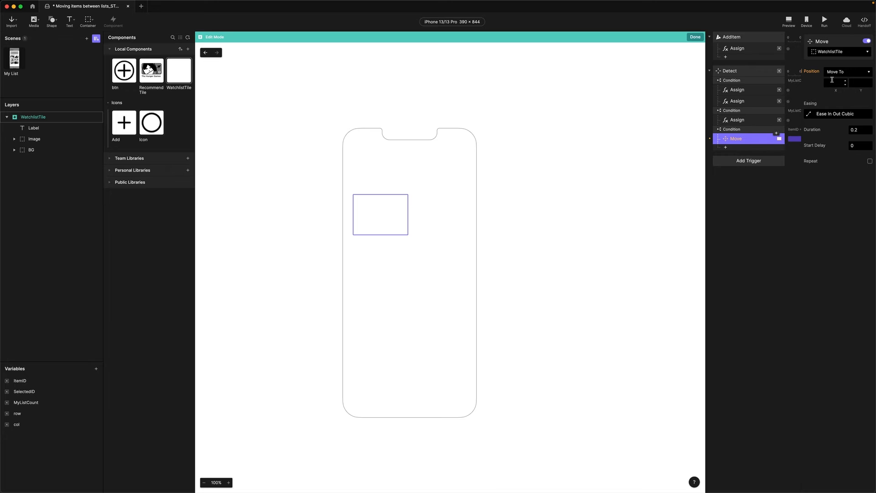
Set the Move response's X position to the formula (col * 170)-170
{"action": "left_click", "coordinate": [831, 82]}
{"action": "left_click", "coordinate": [843, 83]}
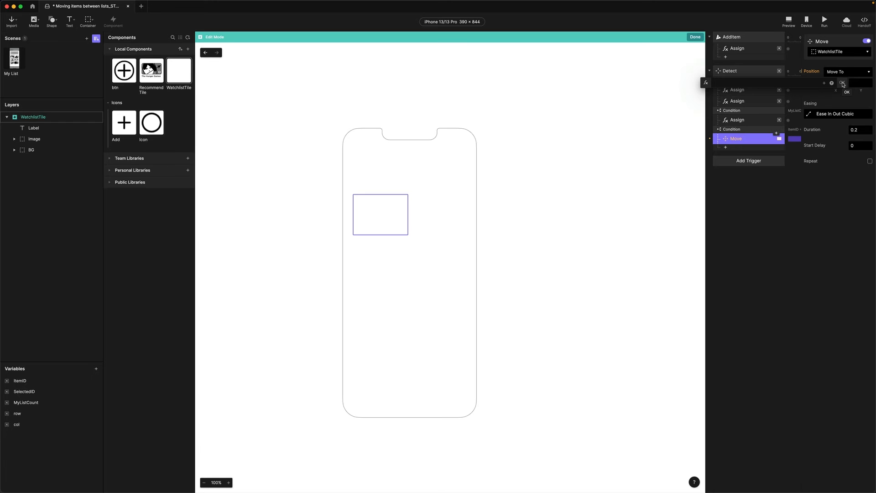
{"action": "type", "text": "(col"}
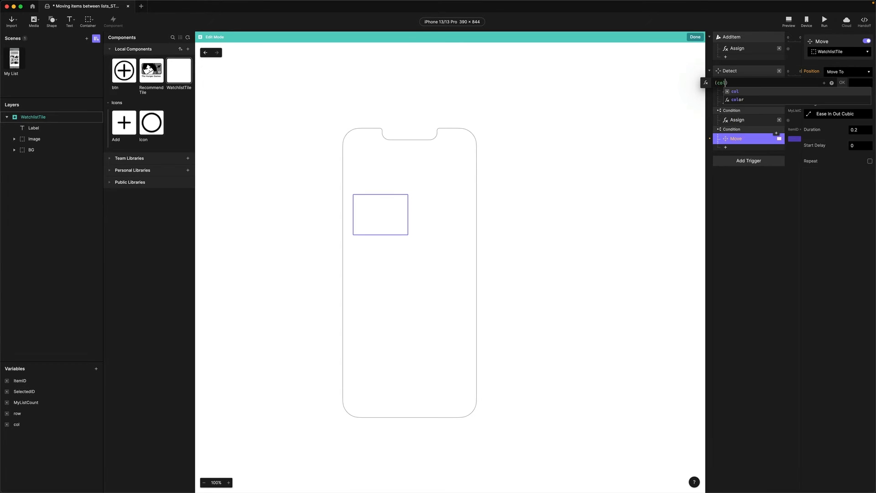
{"action": "type", "text": " *"}
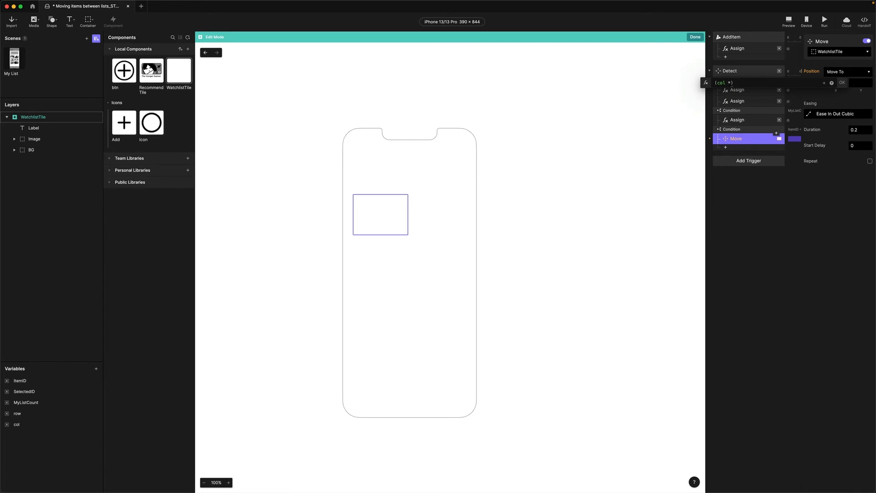
{"action": "type", "text": " 170"}
{"action": "type", "text": "-170"}
{"action": "left_click", "coordinate": [841, 83]}
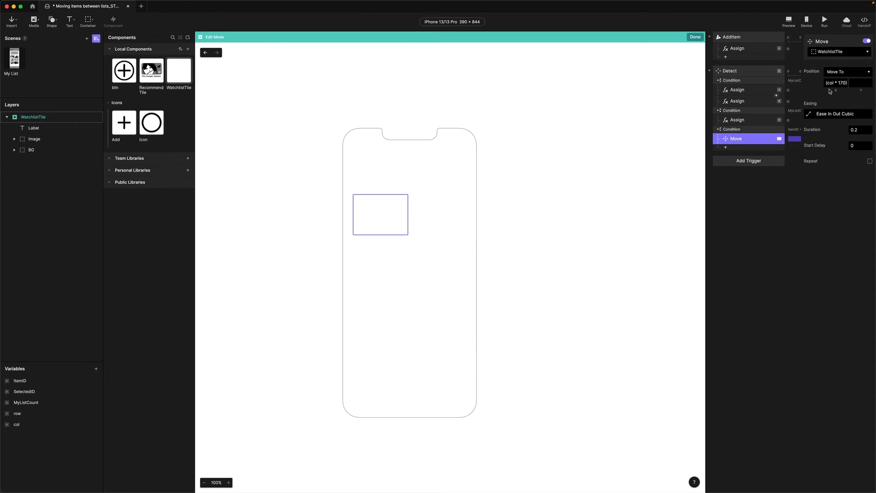
Set the Move response's Y position to the formula (row * 122)-122
{"action": "left_click", "coordinate": [862, 84]}
{"action": "left_click", "coordinate": [869, 83]}
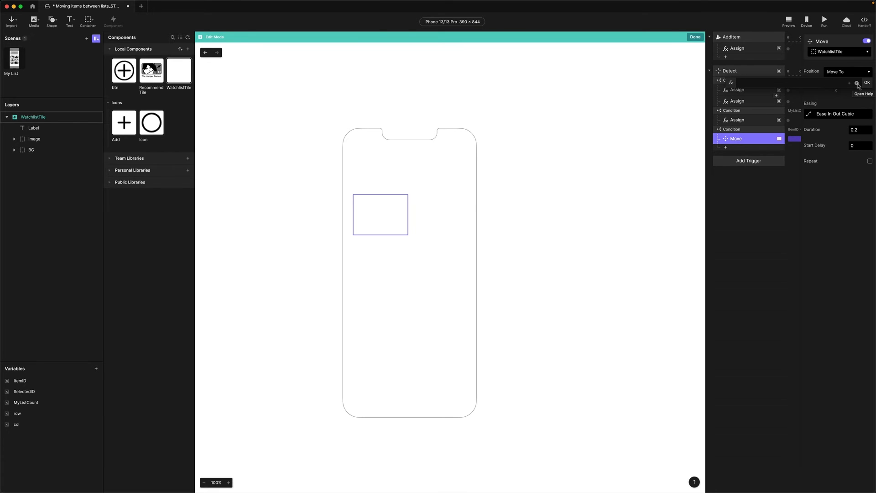
{"action": "type", "text": "(row "}
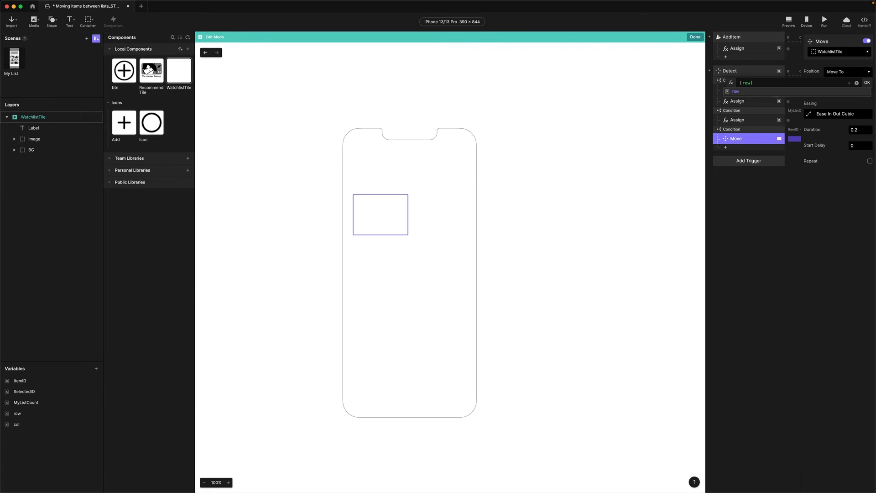
{"action": "type", "text": "* 1"}
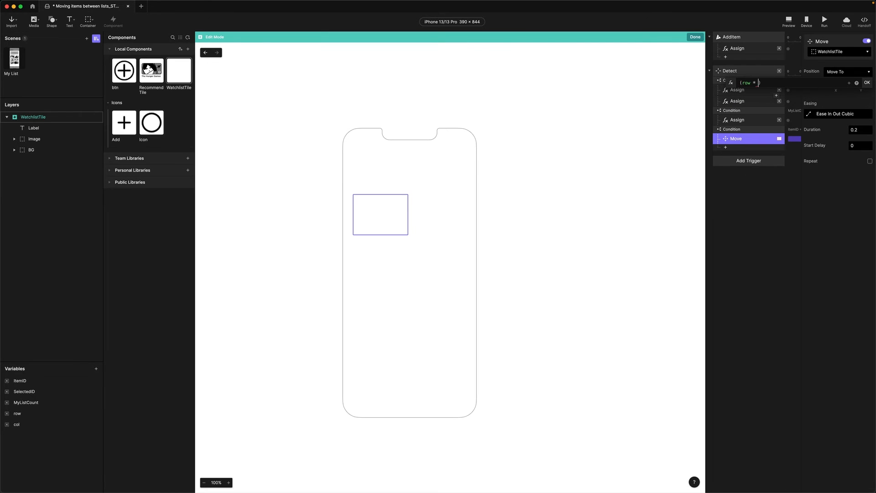
{"action": "type", "text": "22)-122"}
{"action": "left_click", "coordinate": [867, 84]}
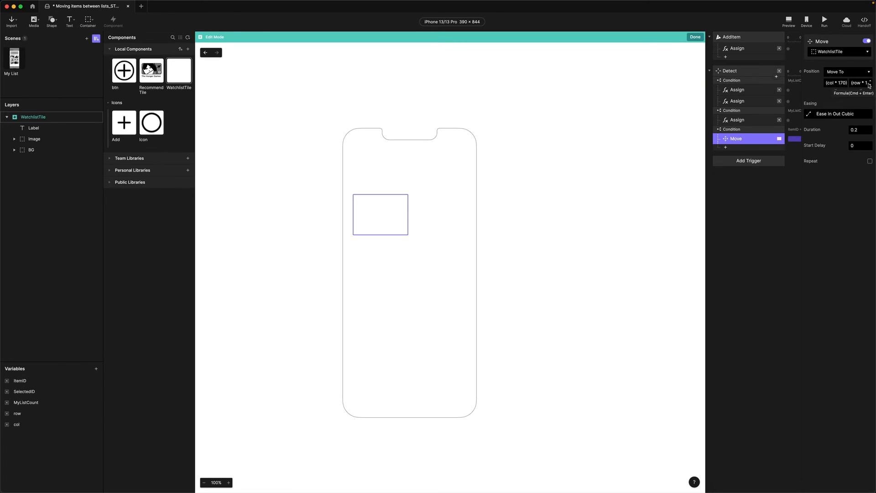
Set the Move response's duration to 0
{"action": "left_click", "coordinate": [860, 131]}
{"action": "type", "text": "0"}
{"action": "key", "text": "Return"}
Add an Opacity response for WatchlistTile under the same condition, raise its opacity to the maximum, and return to the My List scene
{"action": "left_click", "coordinate": [726, 149]}
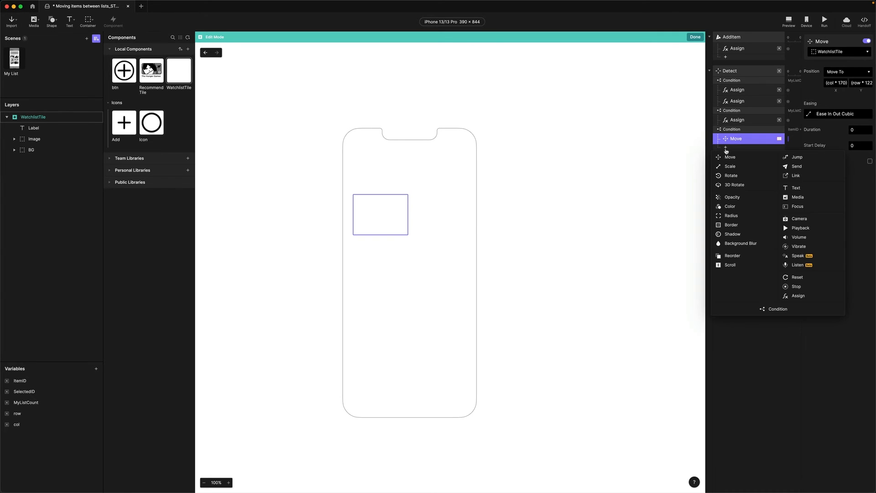
{"action": "left_click", "coordinate": [729, 199]}
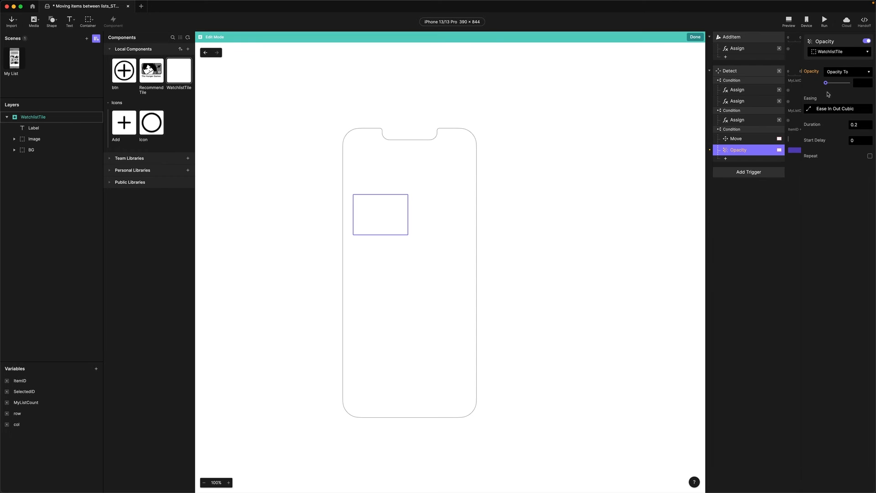
{"action": "left_click_drag", "start_coordinate": [826, 83], "coordinate": [850, 84]}
{"action": "left_click", "coordinate": [205, 55]}
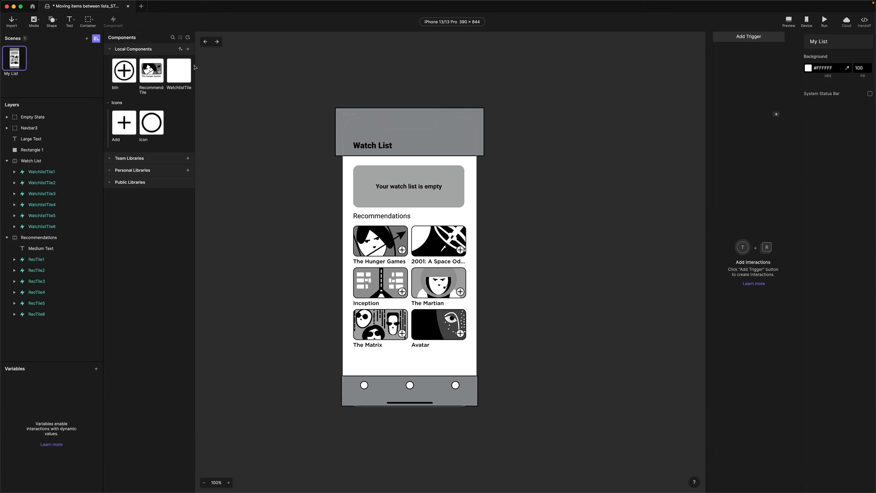
Set the ItemID overrides of WatchlistTile1, WatchlistTile2 and WatchlistTile3 to 1, 2 and 3 respectively
{"action": "left_click", "coordinate": [44, 172]}
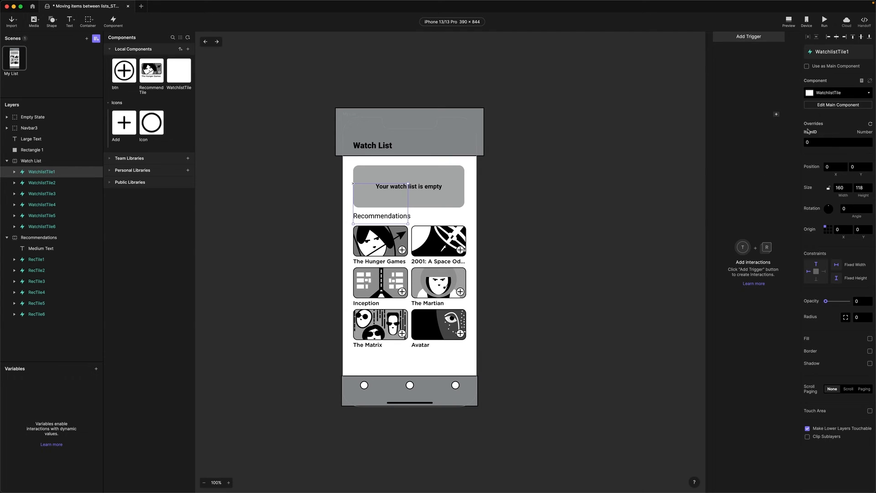
{"action": "left_click", "coordinate": [44, 185]}
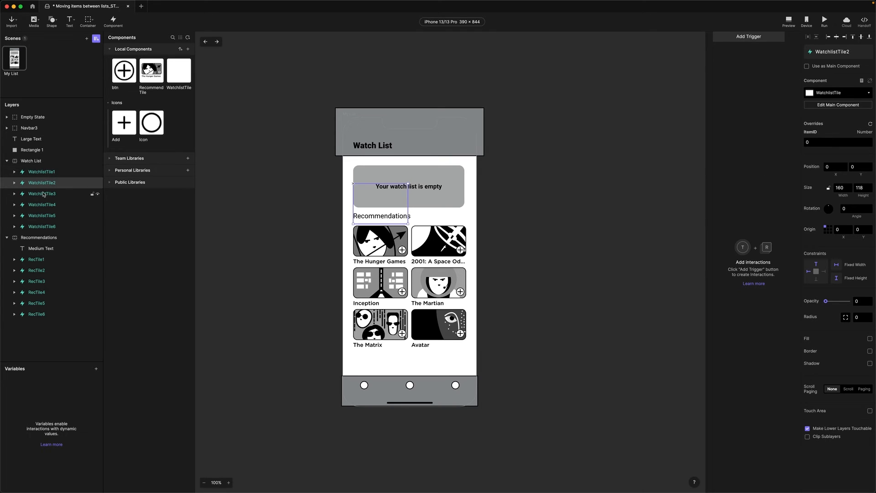
{"action": "key", "text": "Down"}
{"action": "key", "text": "Down"}
{"action": "left_click", "coordinate": [45, 177]}
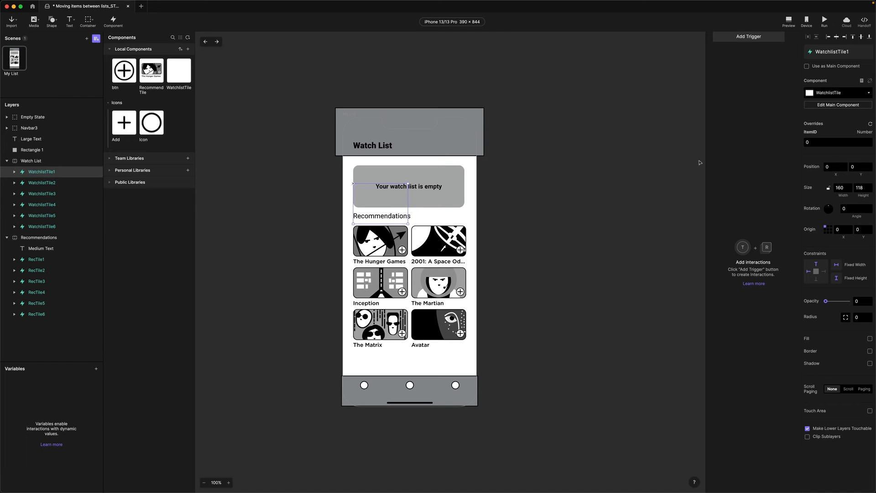
{"action": "left_click", "coordinate": [817, 144]}
{"action": "type", "text": "1"}
{"action": "key", "text": "Return"}
{"action": "left_click", "coordinate": [57, 183]}
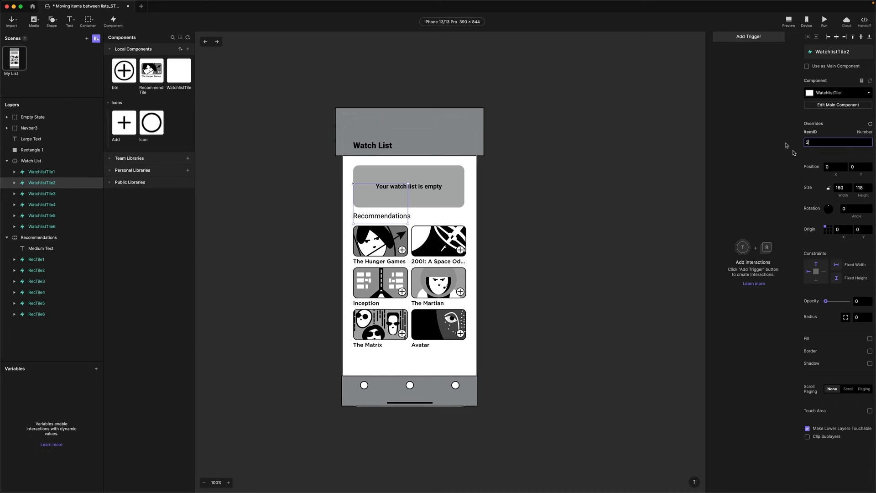
{"action": "left_click", "coordinate": [77, 194]}
{"action": "left_click", "coordinate": [819, 142]}
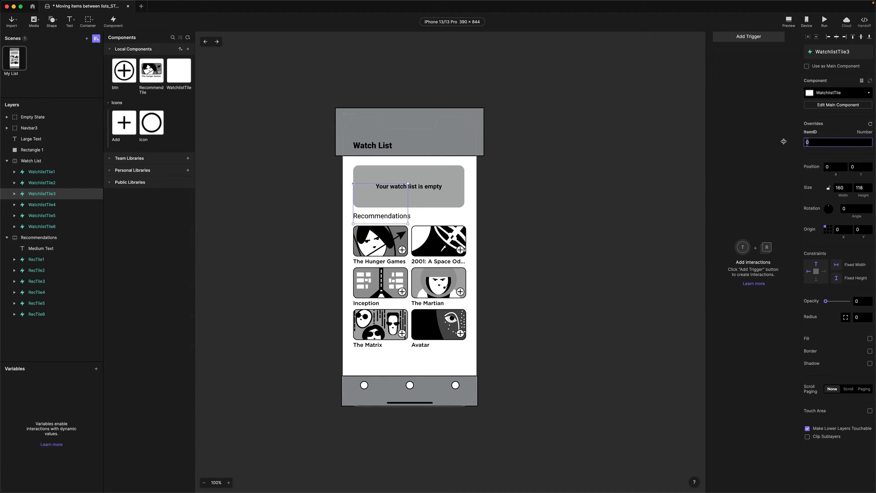
{"action": "type", "text": "3"}
Set the ItemID overrides of WatchlistTile4, WatchlistTile5 and WatchlistTile6 to 4, 5 and 6 respectively
{"action": "left_click", "coordinate": [47, 208]}
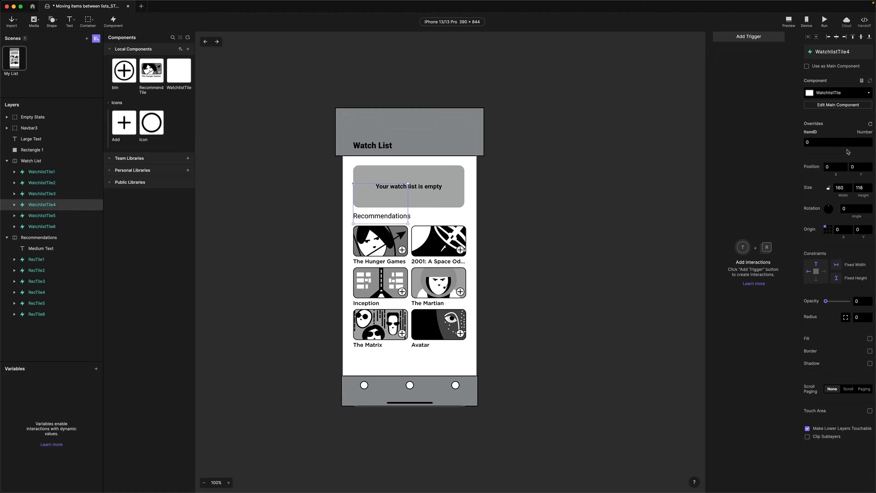
{"action": "left_click_drag", "start_coordinate": [822, 142], "coordinate": [783, 142]}
{"action": "type", "text": "4"}
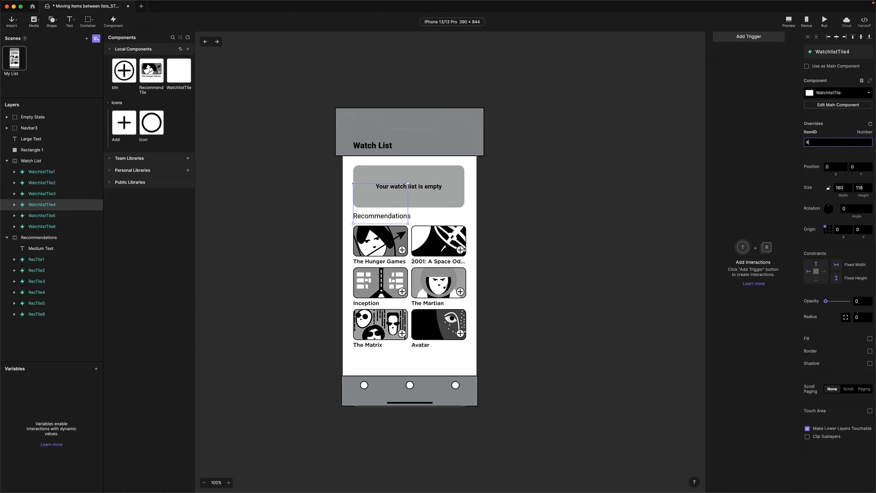
{"action": "left_click", "coordinate": [61, 218]}
{"action": "left_click_drag", "start_coordinate": [819, 143], "coordinate": [778, 145]}
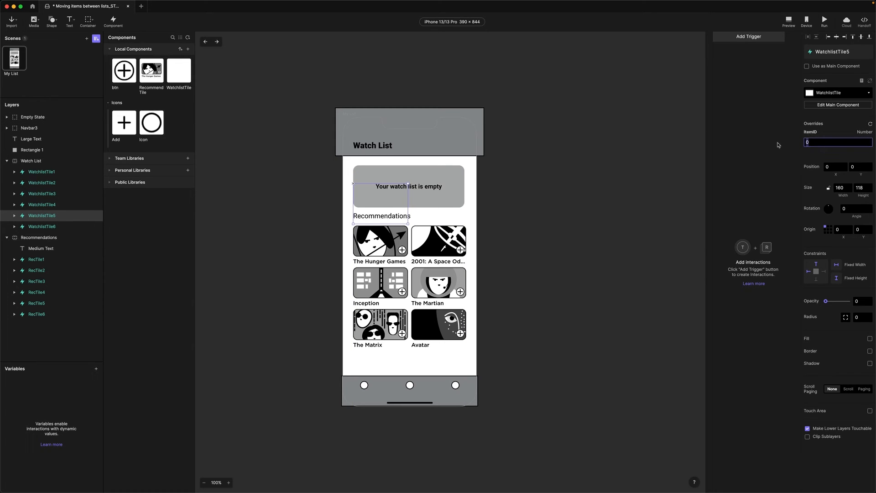
{"action": "type", "text": "5"}
{"action": "left_click", "coordinate": [55, 227]}
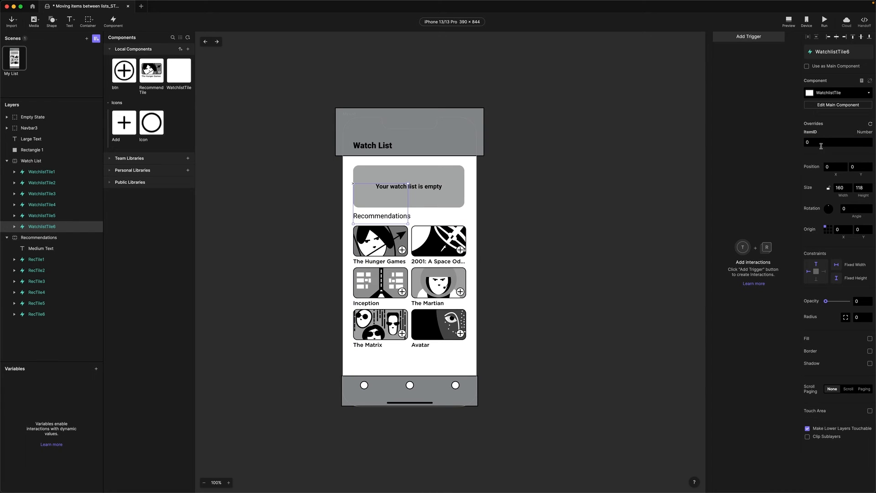
{"action": "left_click_drag", "start_coordinate": [821, 146], "coordinate": [792, 144]}
{"action": "type", "text": "6"}
{"action": "key", "text": "Return"}
Preview the prototype and test adding The Hunger Games and 2001: A Space Odyssey to the watch list
{"action": "left_click", "coordinate": [785, 26]}
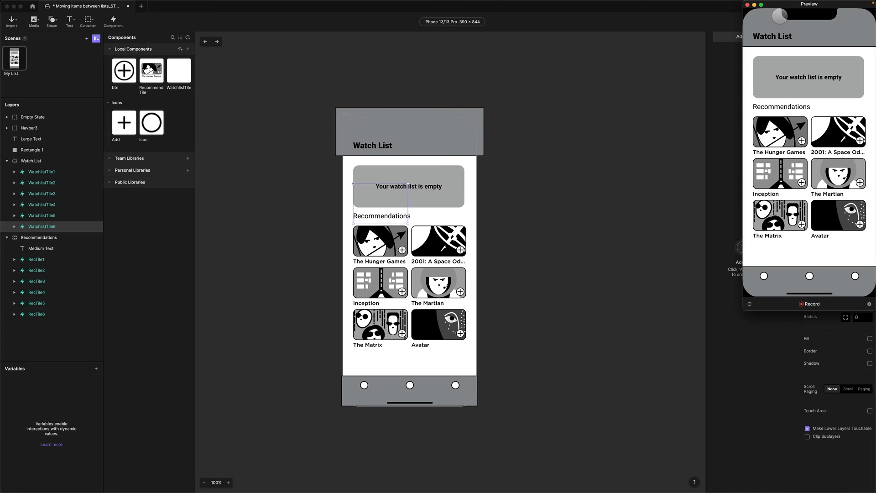
{"action": "left_click_drag", "start_coordinate": [776, 10], "coordinate": [580, 62]}
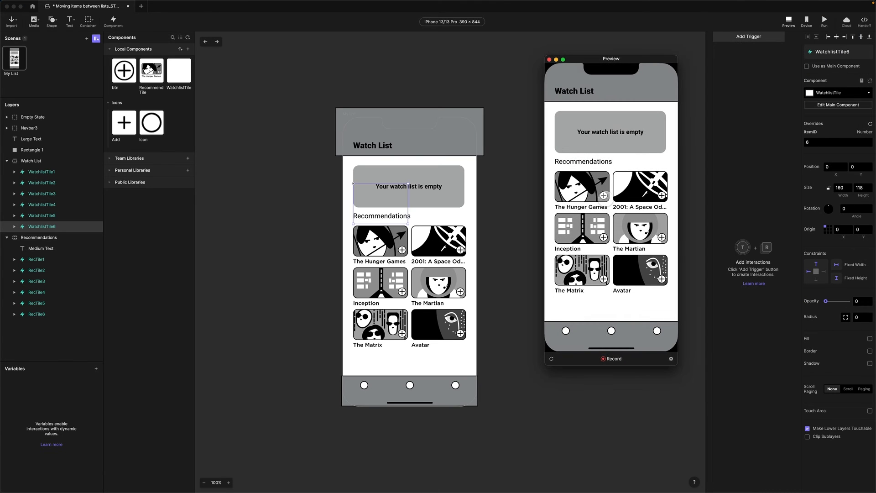
{"action": "left_click_drag", "start_coordinate": [602, 197], "coordinate": [572, 154]}
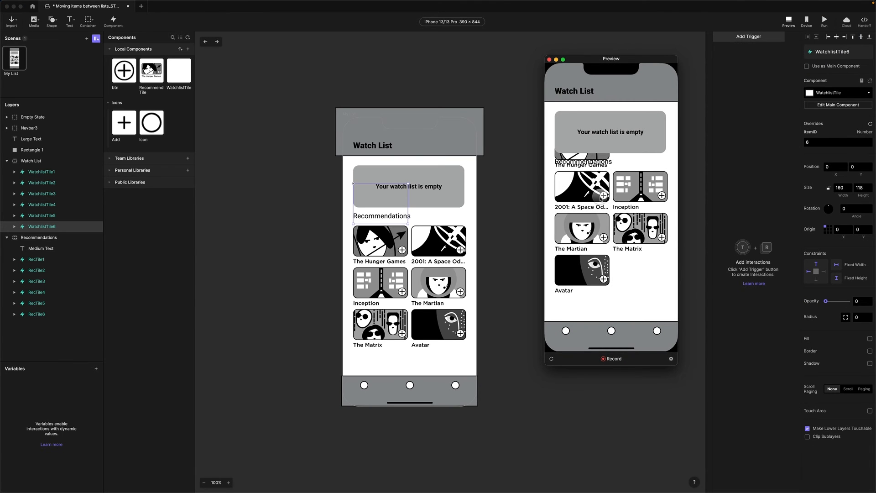
{"action": "left_click", "coordinate": [603, 196]}
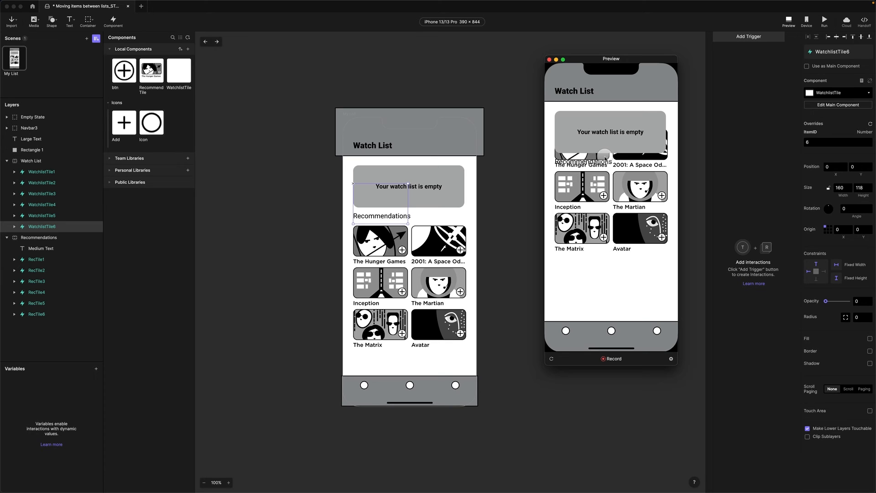
{"action": "left_click", "coordinate": [550, 60]}
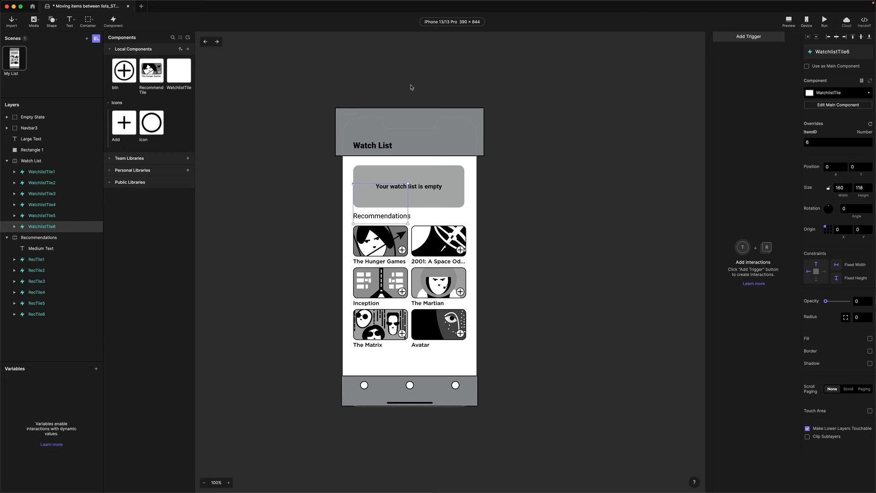
Open the WatchlistTile component for editing and add a Send response under the last condition with the message ListHeight
{"action": "left_click", "coordinate": [185, 80]}
{"action": "double_click", "coordinate": [185, 80]}
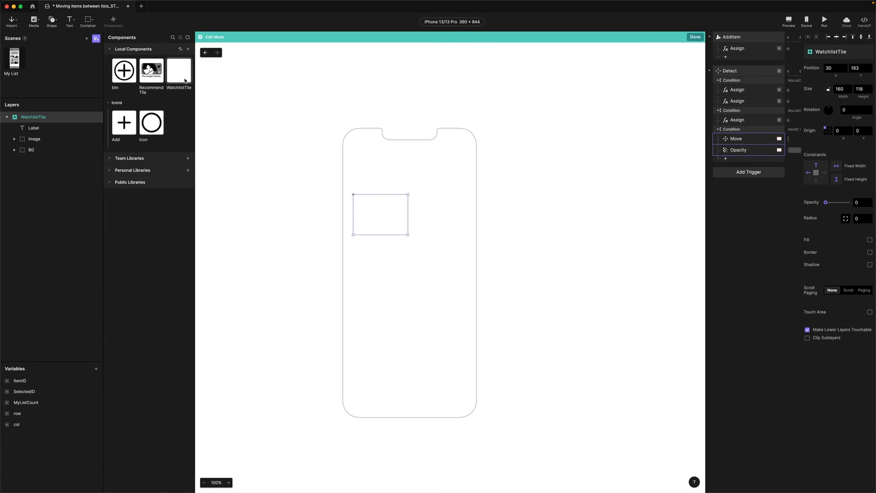
{"action": "left_click", "coordinate": [726, 159]}
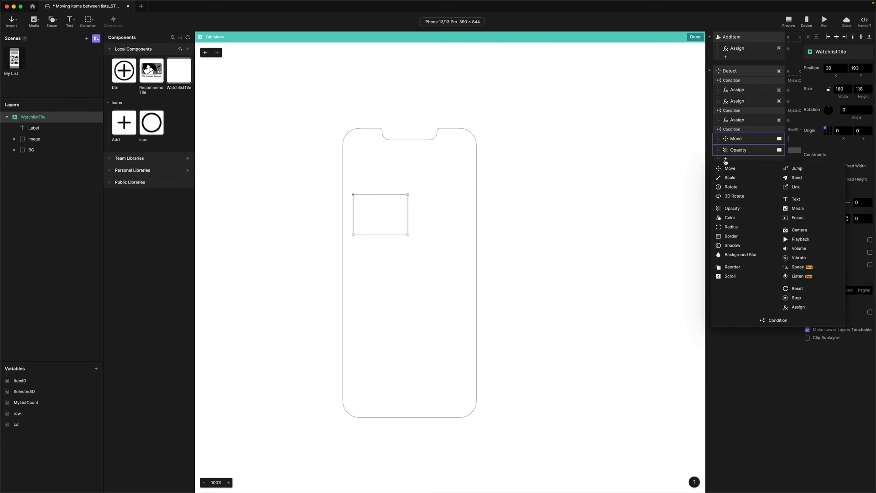
{"action": "left_click", "coordinate": [797, 177]}
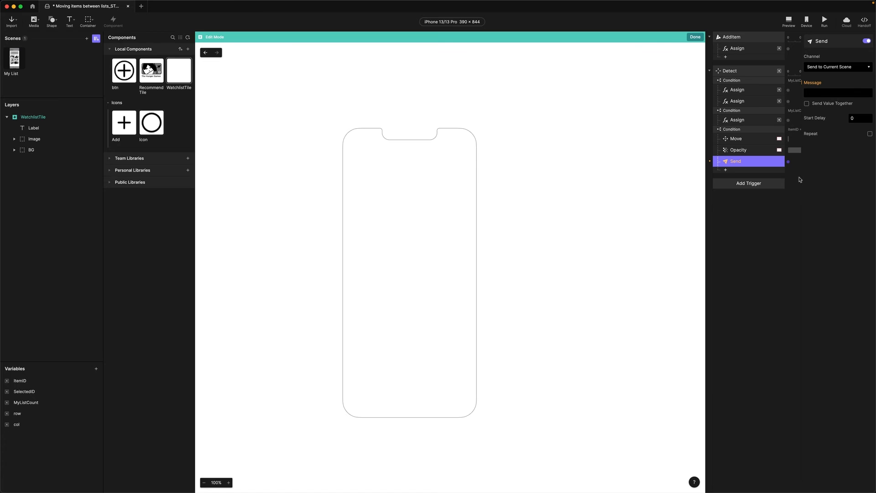
{"action": "left_click", "coordinate": [815, 96]}
{"action": "type", "text": "ListHeight"}
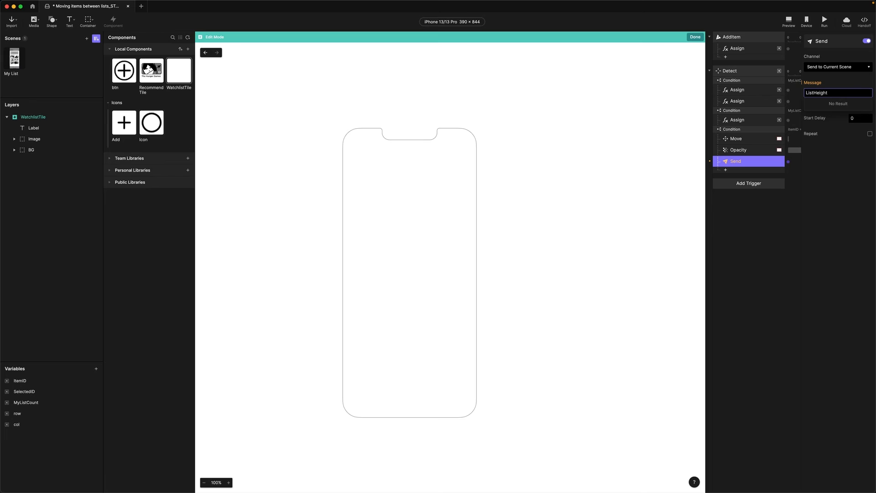
{"action": "key", "text": "Return"}
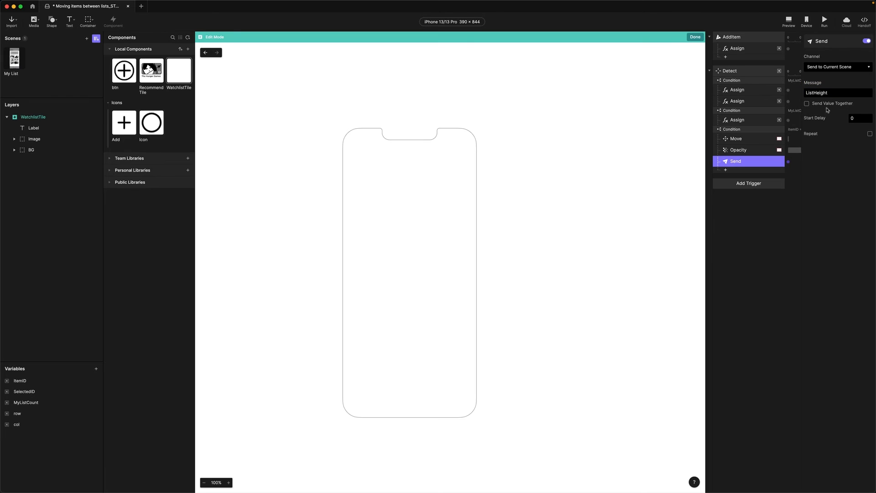
Make the ListHeight message send the formula value 122 * row together with it, and return to the My List scene
{"action": "left_click", "coordinate": [807, 104]}
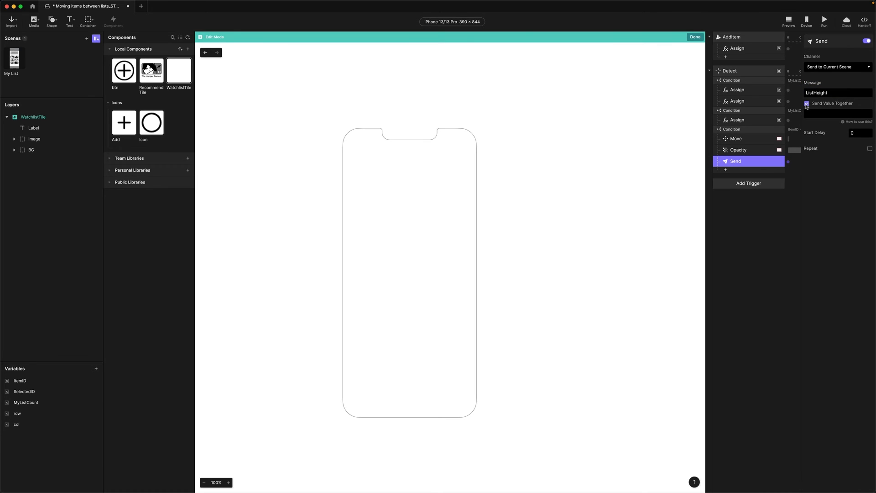
{"action": "left_click", "coordinate": [868, 115]}
{"action": "type", "text": "1"}
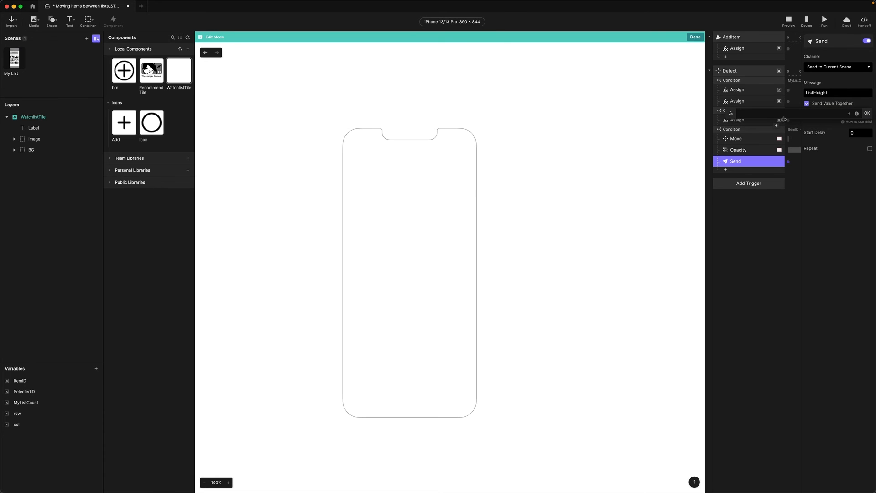
{"action": "type", "text": "22 * row"}
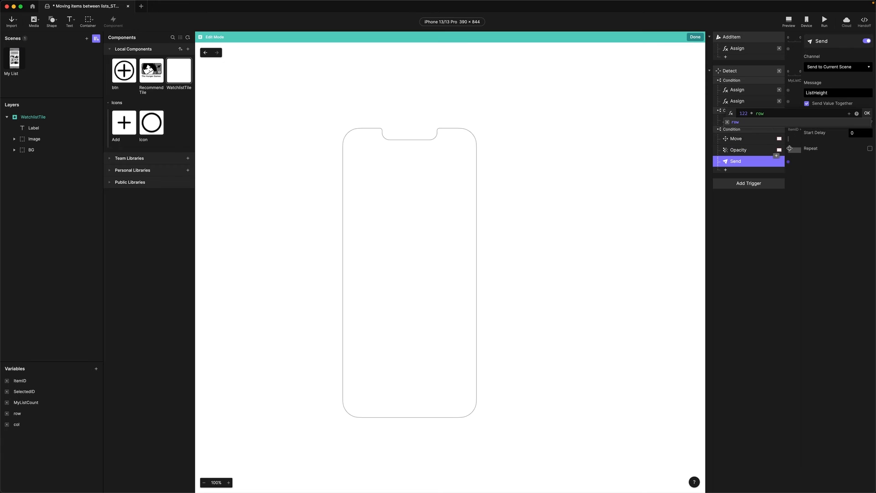
{"action": "left_click", "coordinate": [867, 113]}
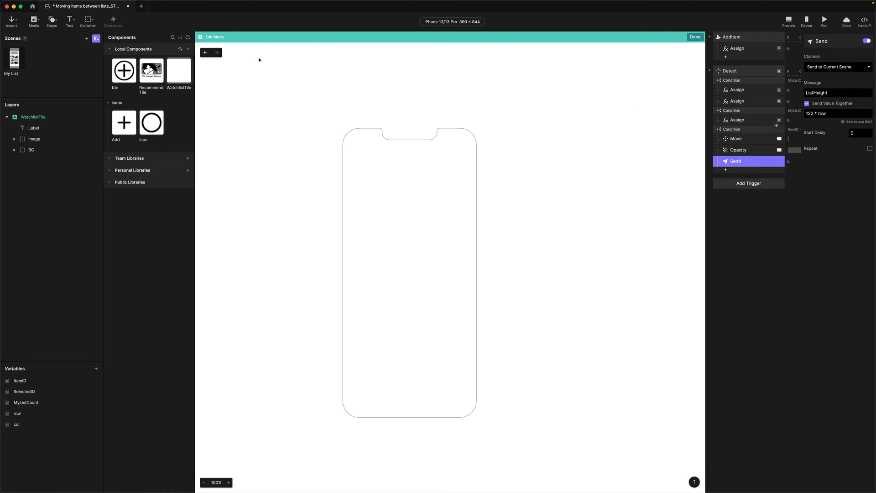
{"action": "left_click", "coordinate": [205, 53]}
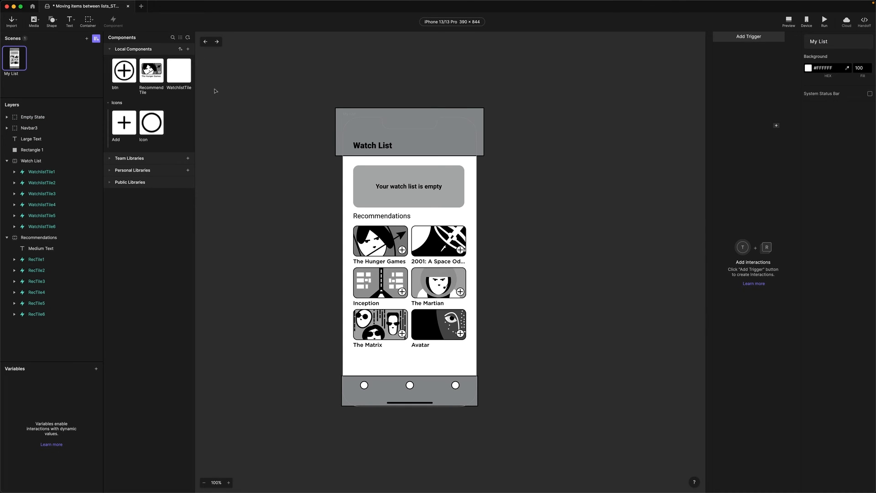
Create a variable named ListHeight in the My List scene
{"action": "left_click", "coordinate": [97, 371]}
{"action": "left_click", "coordinate": [77, 385]}
{"action": "double_click", "coordinate": [20, 384]}
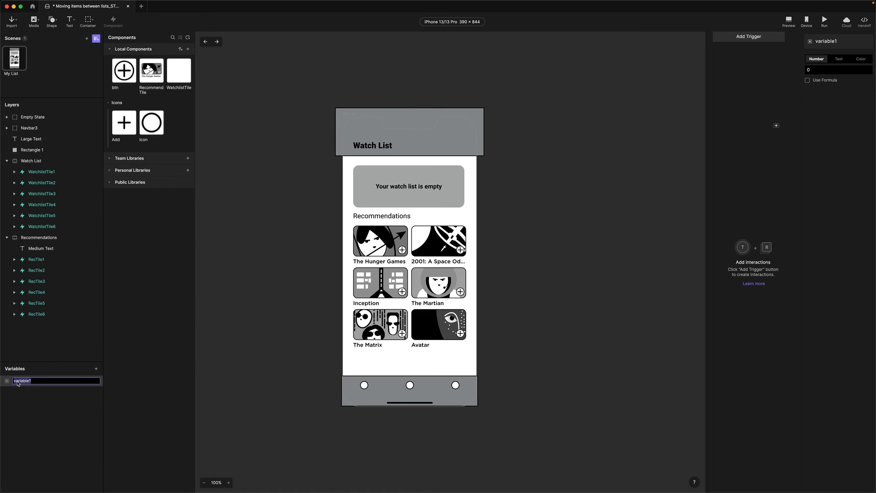
{"action": "type", "text": "ListHeight"}
{"action": "key", "text": "Return"}
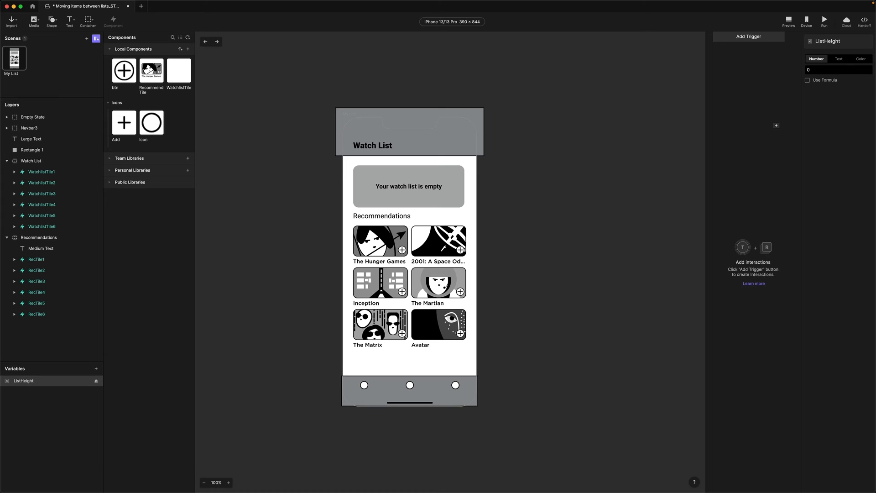
Add a Receive trigger for the ListHeight message and assign its value to the ListHeight variable
{"action": "left_click", "coordinate": [728, 36]}
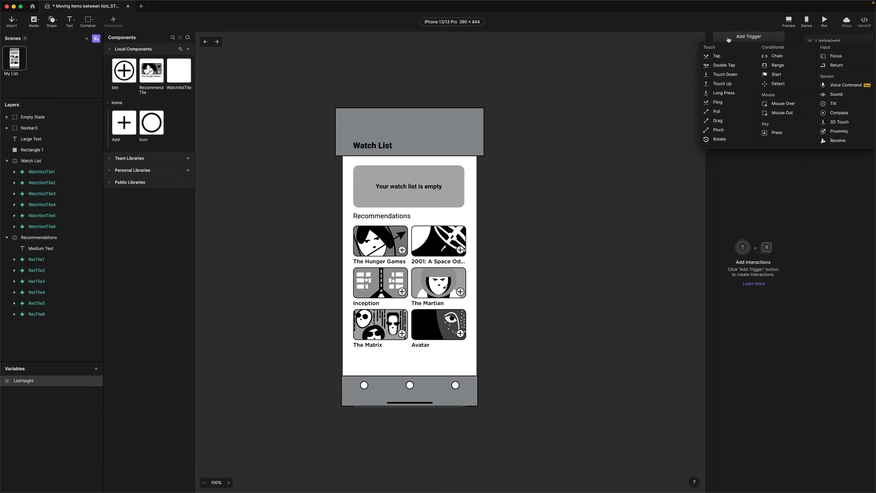
{"action": "left_click", "coordinate": [841, 142]}
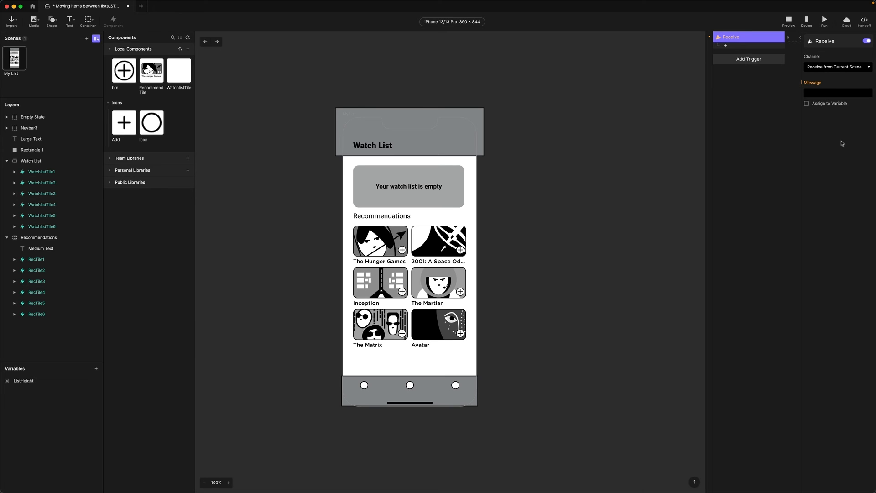
{"action": "left_click", "coordinate": [822, 93]}
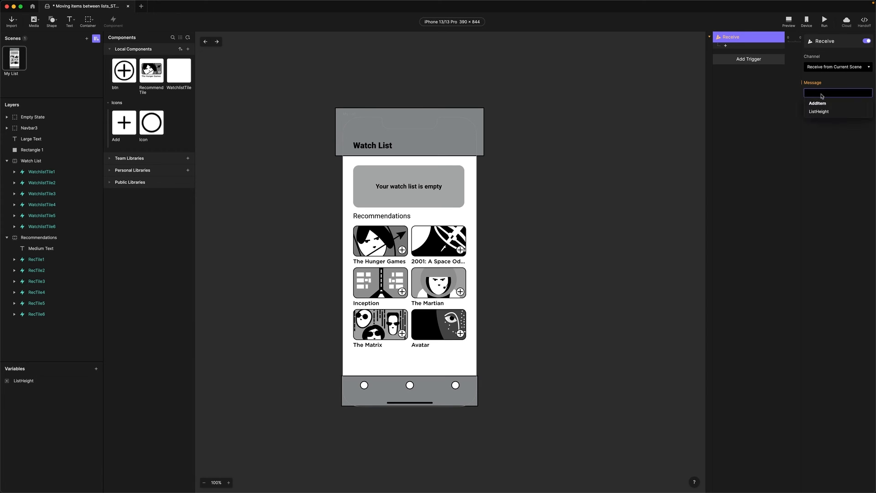
{"action": "left_click", "coordinate": [818, 111]}
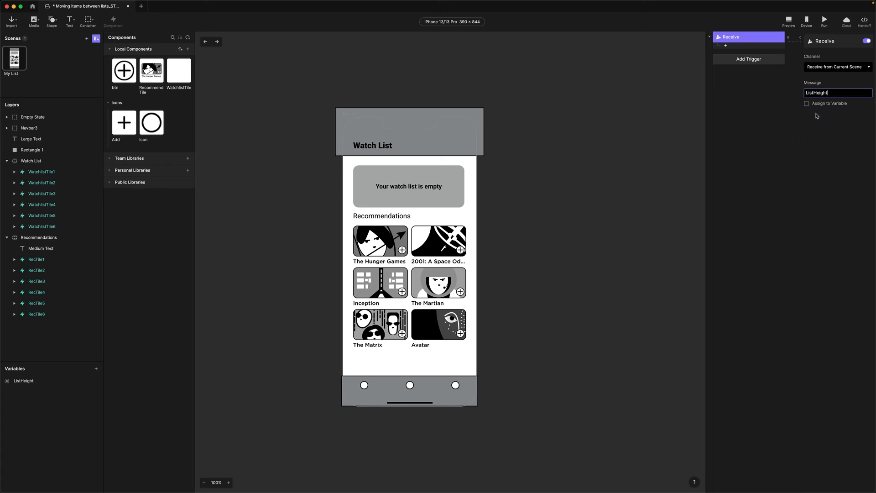
{"action": "left_click", "coordinate": [807, 103]}
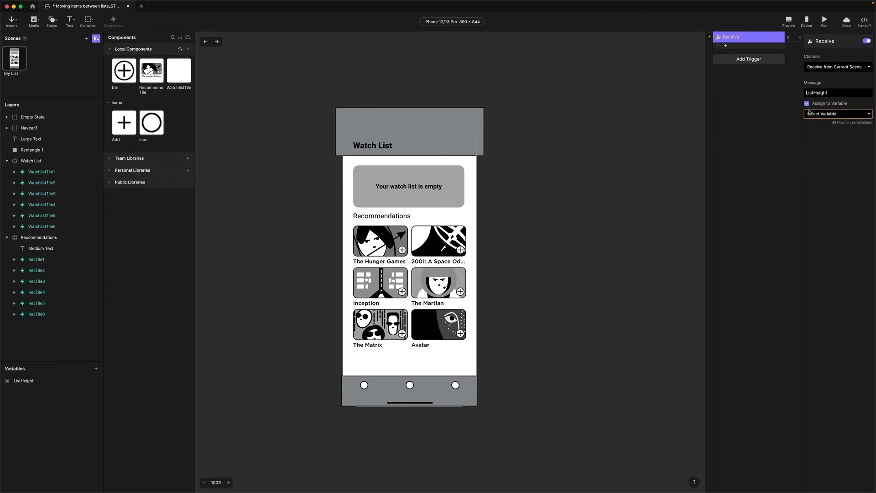
{"action": "left_click", "coordinate": [835, 118]}
{"action": "left_click", "coordinate": [835, 141]}
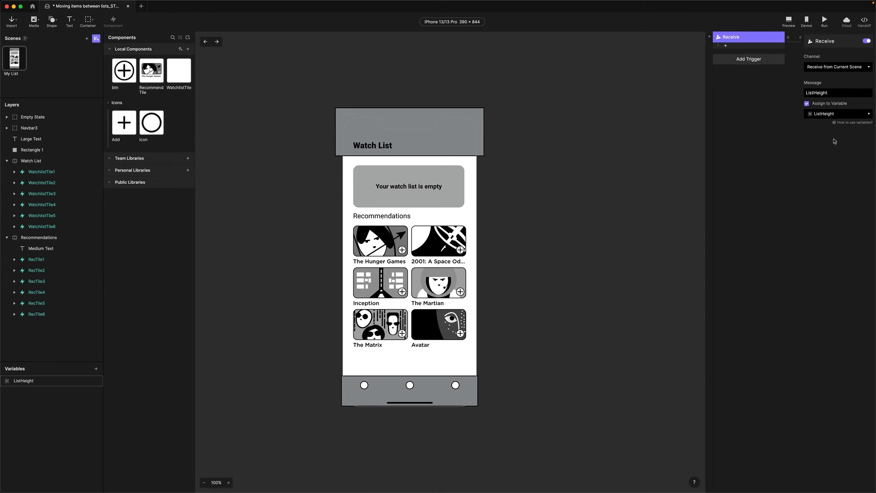
Add a Scale response to the Receive trigger that scales the Watch List container's height to the formula ListHeight
{"action": "left_click", "coordinate": [725, 46]}
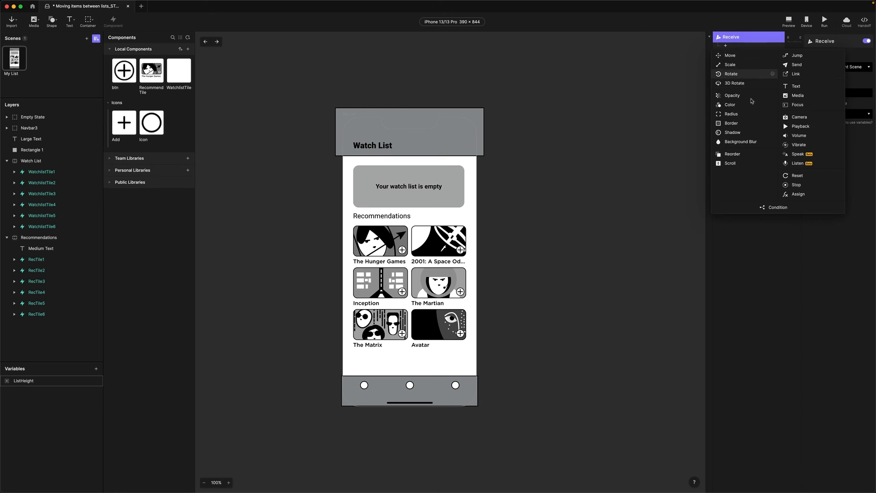
{"action": "left_click", "coordinate": [730, 65]}
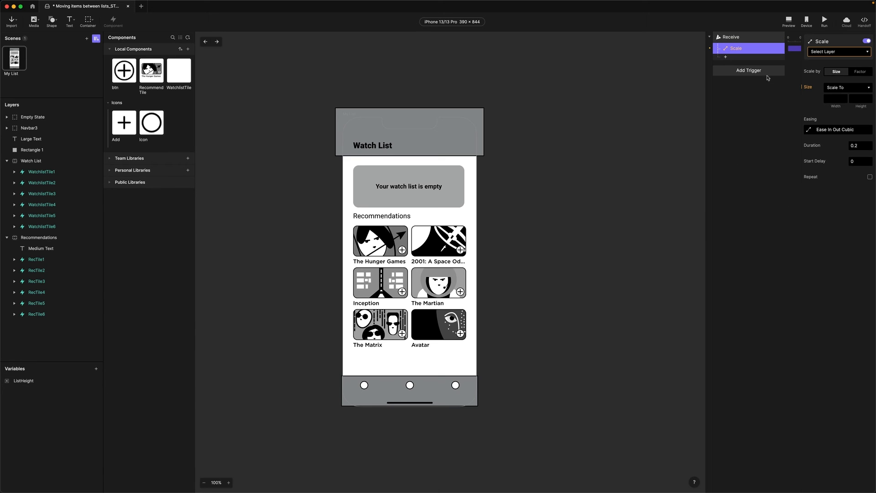
{"action": "left_click", "coordinate": [839, 52]}
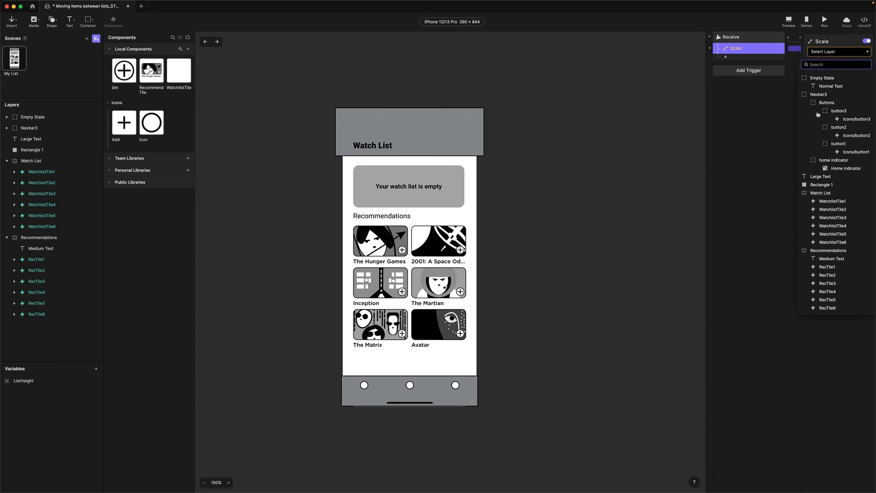
{"action": "left_click", "coordinate": [819, 193]}
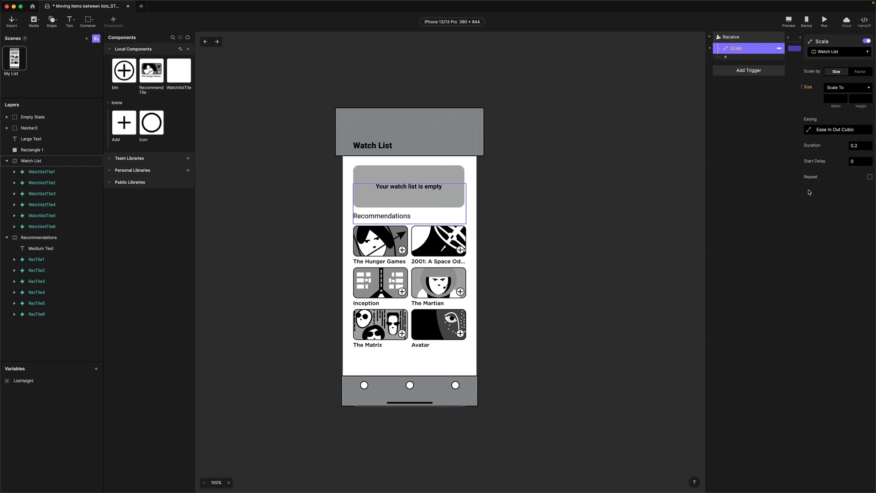
{"action": "left_click", "coordinate": [867, 100]}
{"action": "left_click", "coordinate": [868, 99]}
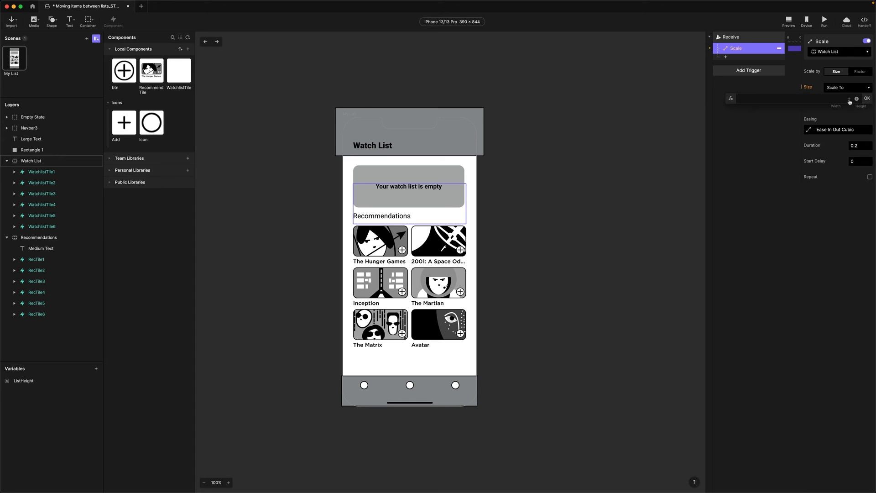
{"action": "type", "text": "list"}
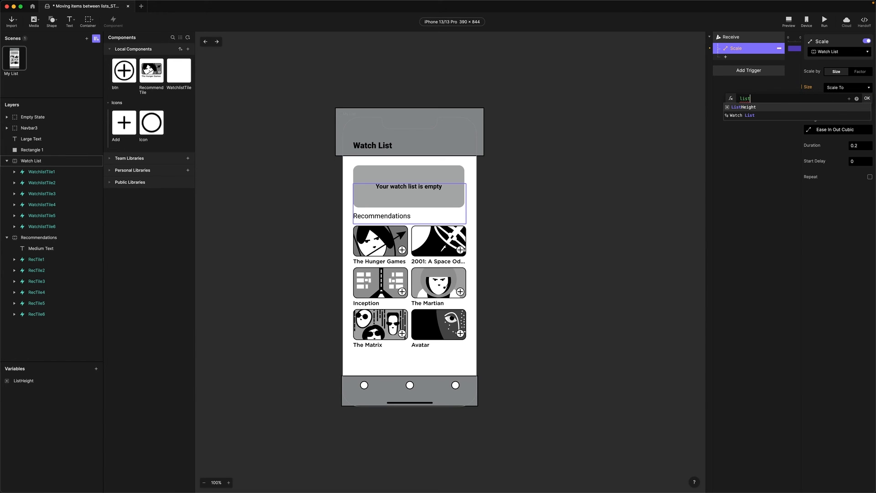
{"action": "left_click", "coordinate": [749, 108]}
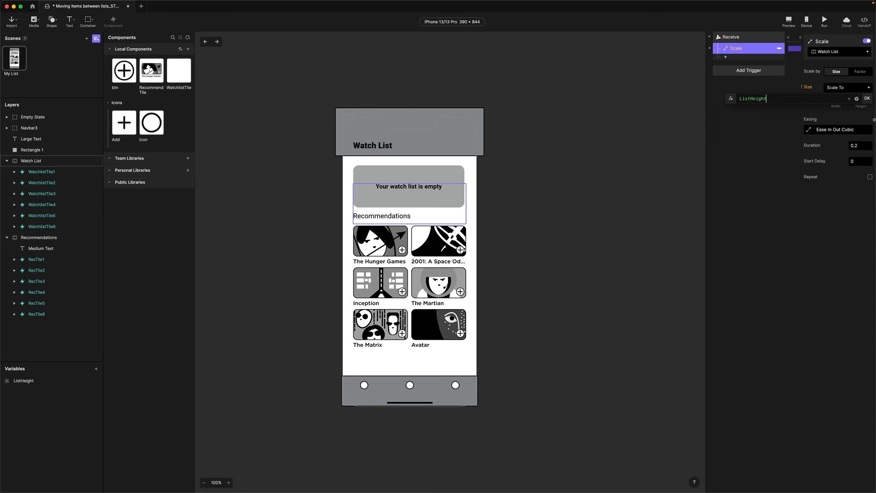
{"action": "left_click", "coordinate": [868, 99]}
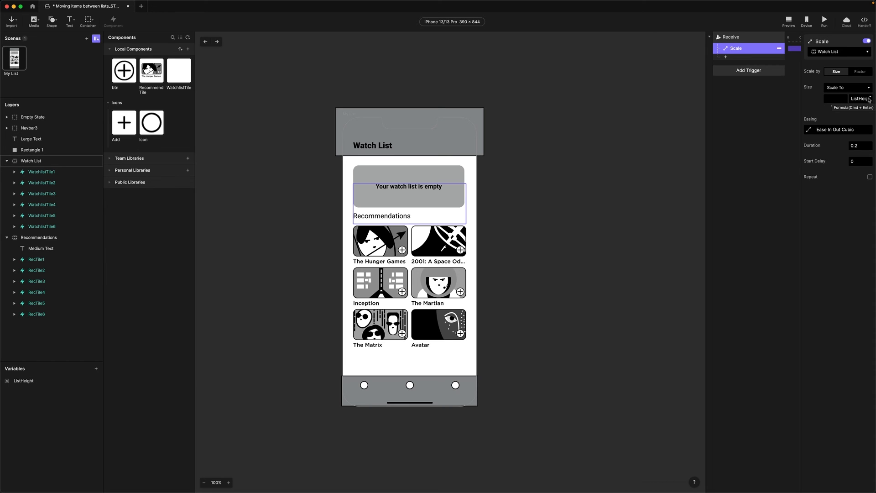
Add a Detect trigger that monitors the Height of the Watch List container
{"action": "left_click", "coordinate": [736, 74]}
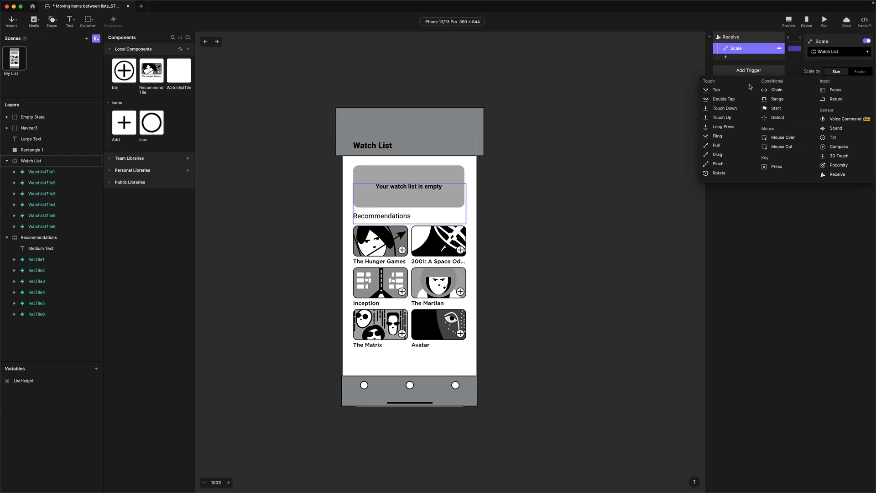
{"action": "left_click", "coordinate": [775, 119]}
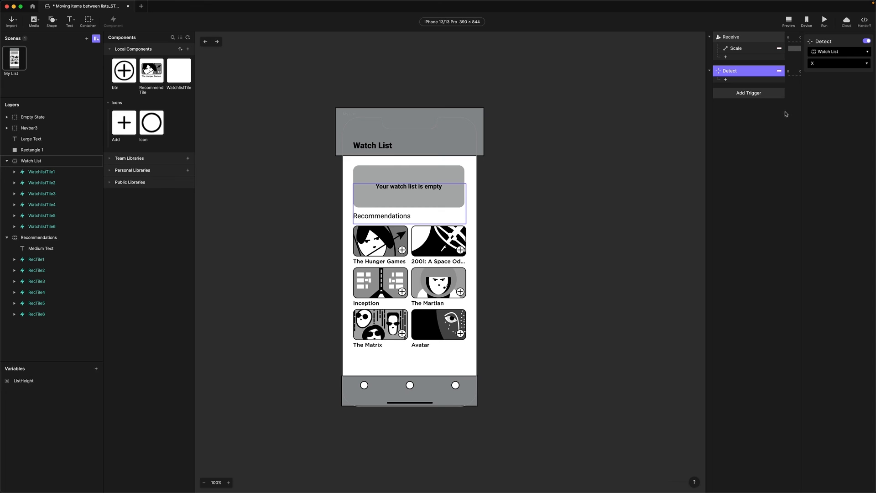
{"action": "left_click", "coordinate": [834, 62]}
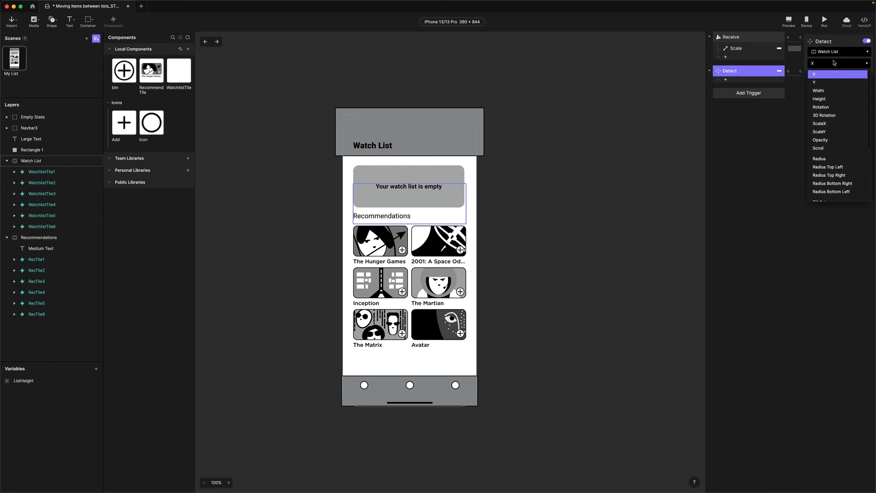
{"action": "left_click", "coordinate": [831, 99]}
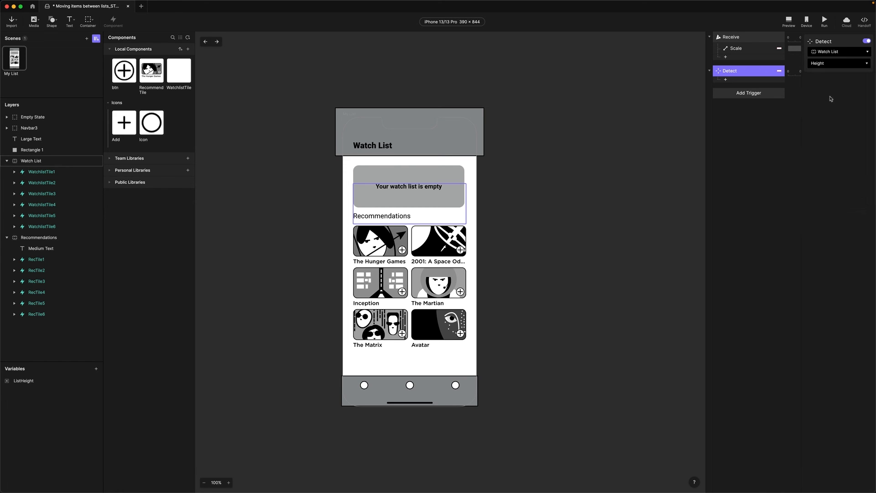
Add a Move response to the Detect trigger, targeting the Recommendations container
{"action": "left_click", "coordinate": [726, 79]}
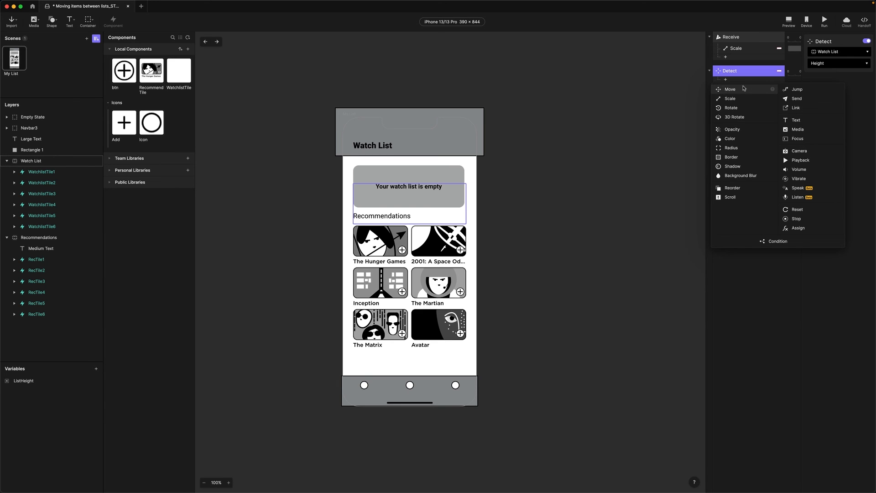
{"action": "left_click", "coordinate": [744, 88]}
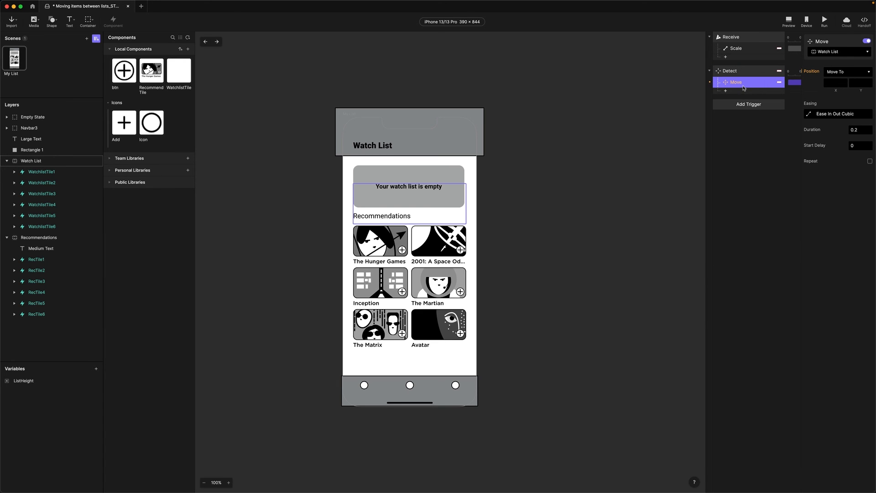
{"action": "left_click", "coordinate": [830, 52]}
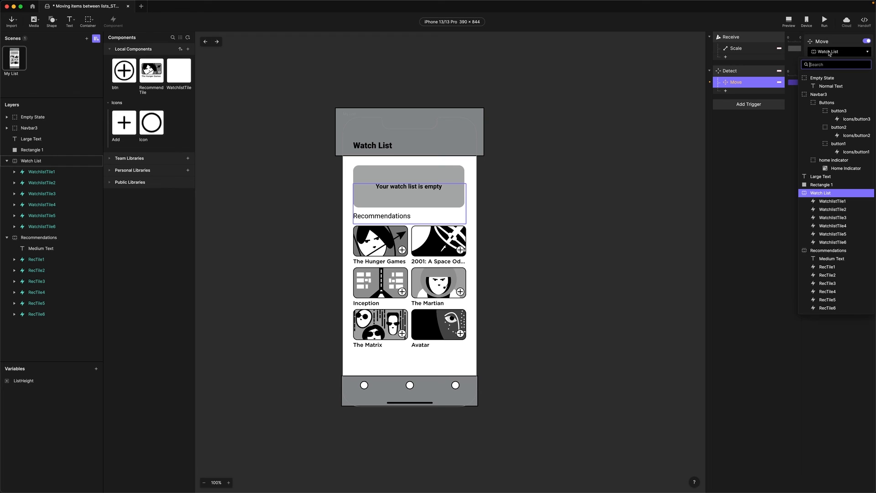
{"action": "left_click", "coordinate": [821, 251]}
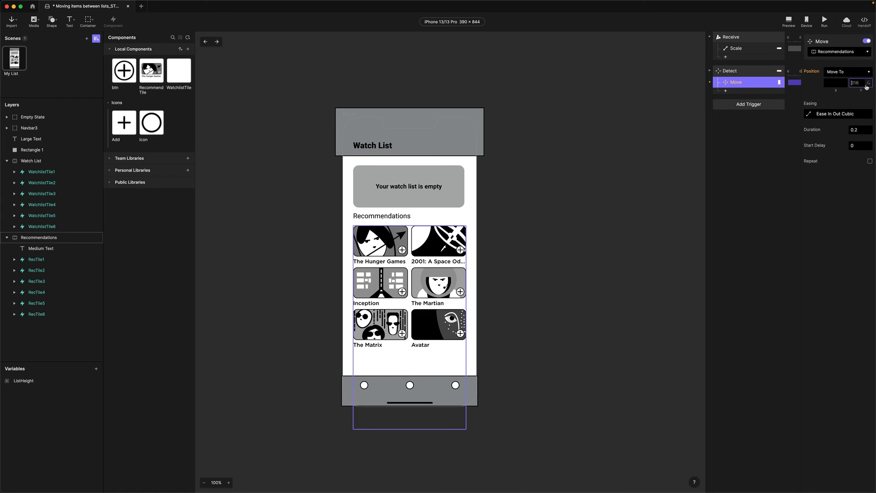
Set the Move response's Y position to the formula `Watch List`.y + ListHeight + 60
{"action": "left_click", "coordinate": [869, 83]}
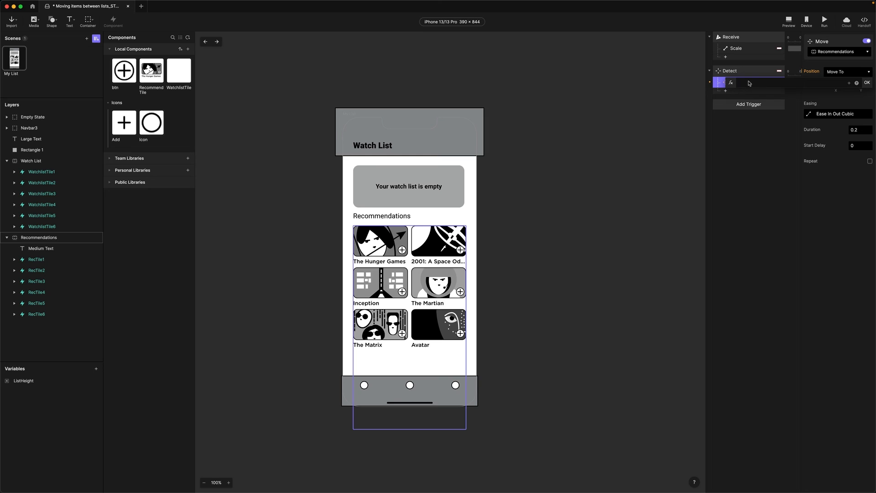
{"action": "left_click", "coordinate": [848, 84]}
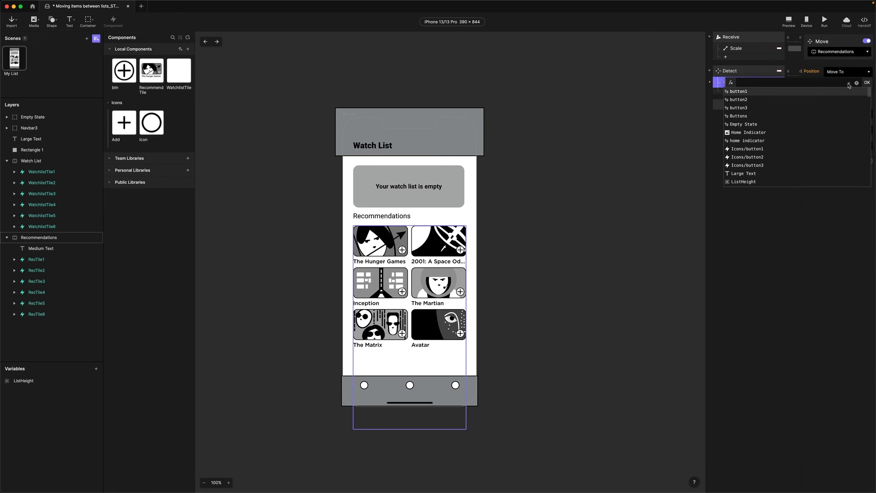
{"action": "type", "text": "wat"}
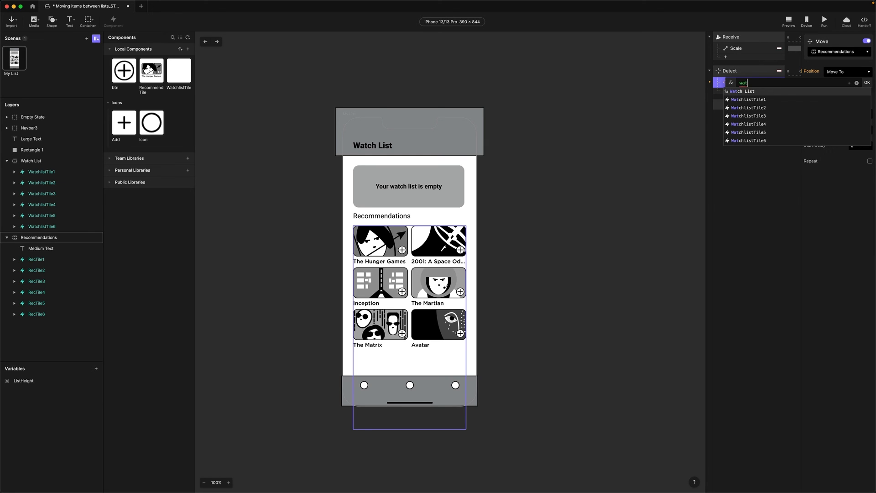
{"action": "left_click", "coordinate": [741, 91]}
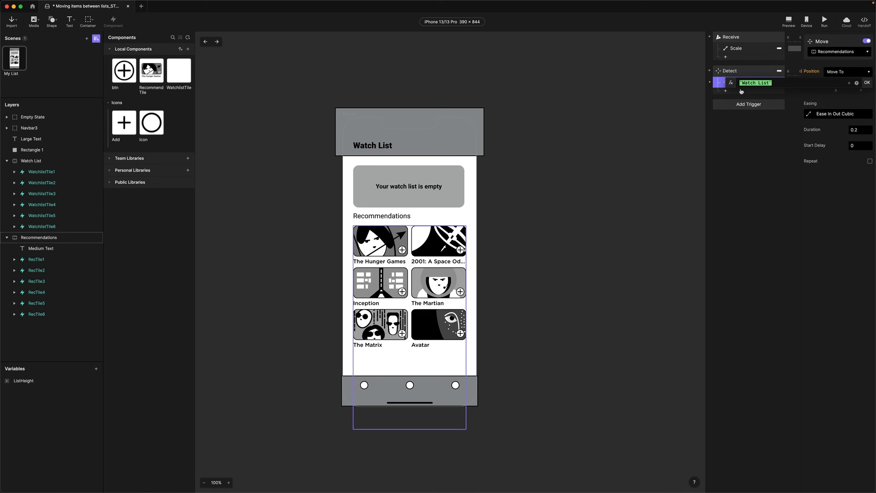
{"action": "type", "text": ".y + lis"}
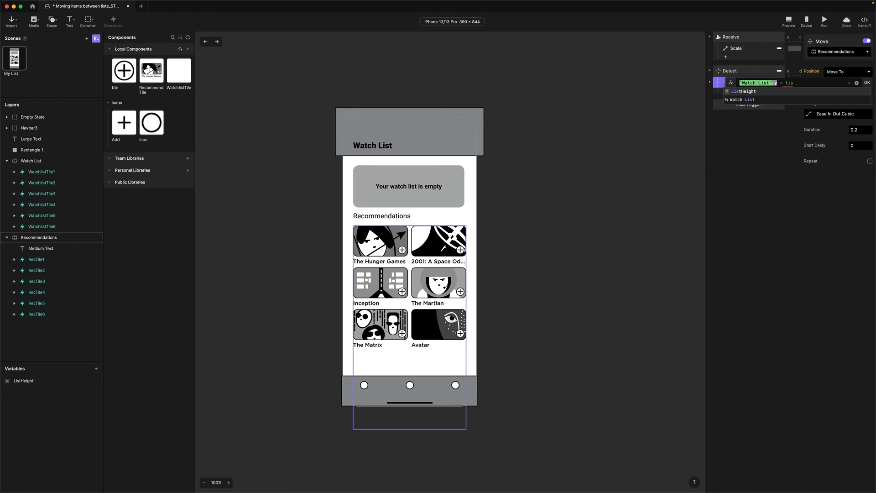
{"action": "left_click", "coordinate": [745, 92]}
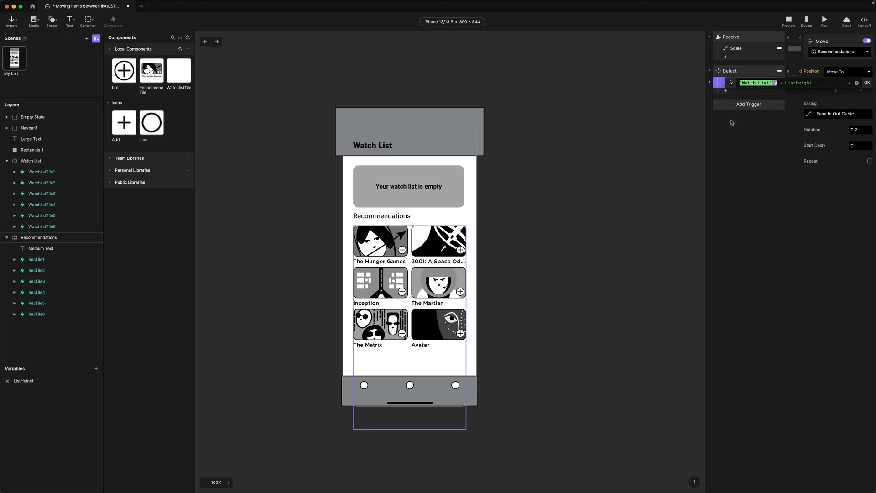
{"action": "type", "text": "+ 60"}
{"action": "left_click", "coordinate": [867, 84]}
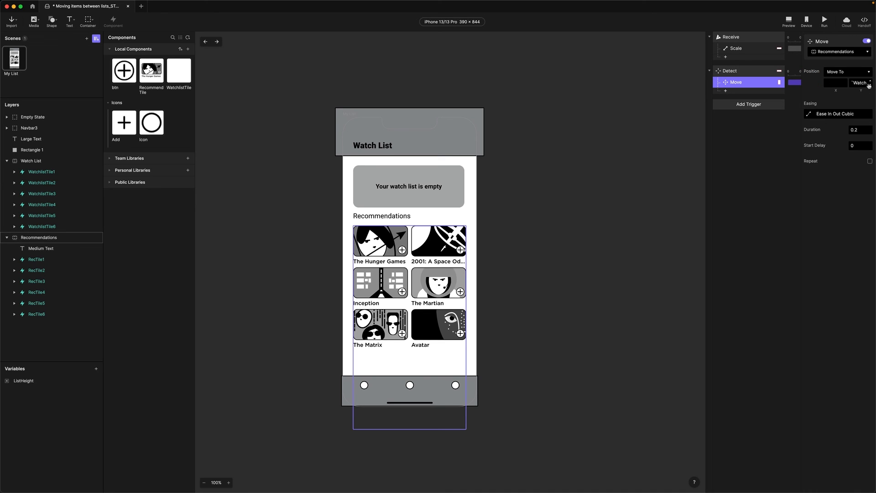
Set the duration of the Recommendations Move response to 0
{"action": "left_click", "coordinate": [858, 131]}
{"action": "type", "text": "0"}
{"action": "key", "text": "Return"}
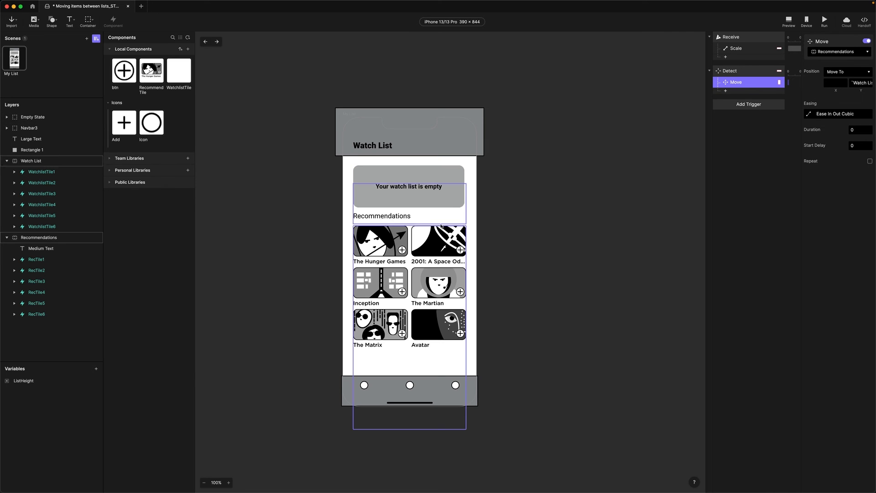
Add a second Receive trigger that listens for the AddItem message from the current scene
{"action": "left_click", "coordinate": [737, 105]}
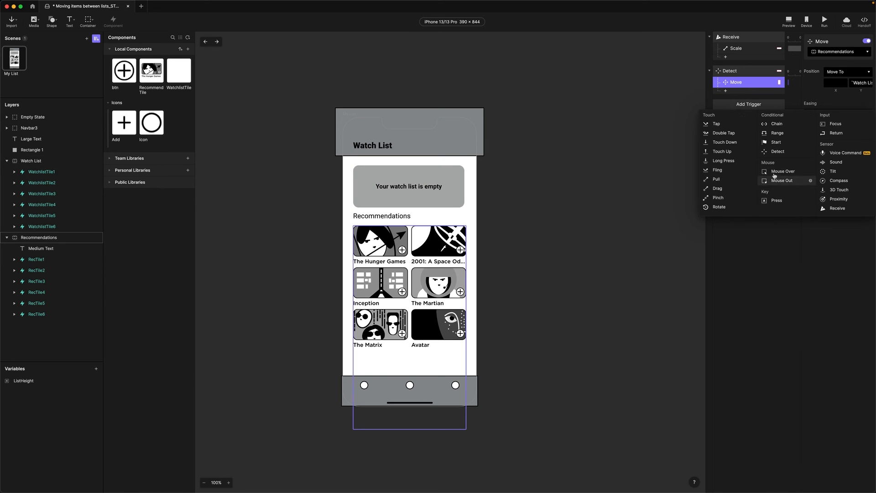
{"action": "left_click", "coordinate": [834, 209]}
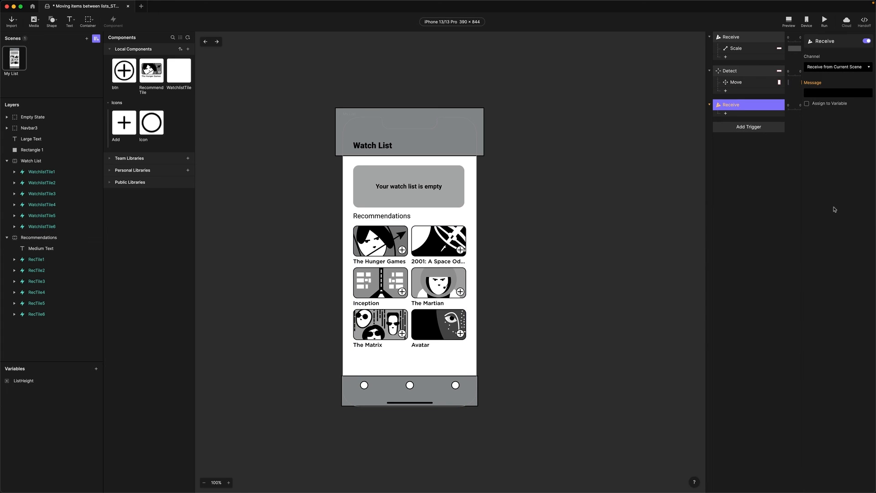
{"action": "left_click", "coordinate": [812, 92]}
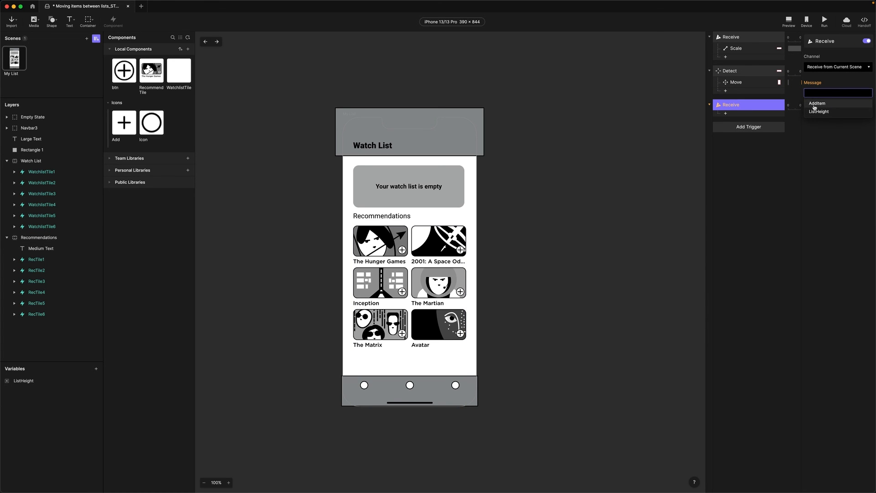
{"action": "left_click", "coordinate": [815, 105]}
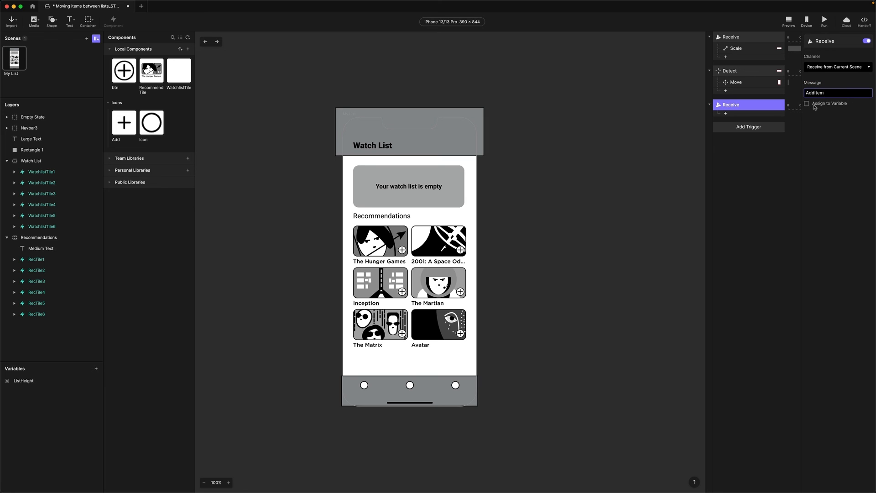
Add an Opacity response to the AddItem Receive trigger that sets the Empty State container's opacity to 0
{"action": "left_click", "coordinate": [726, 113]}
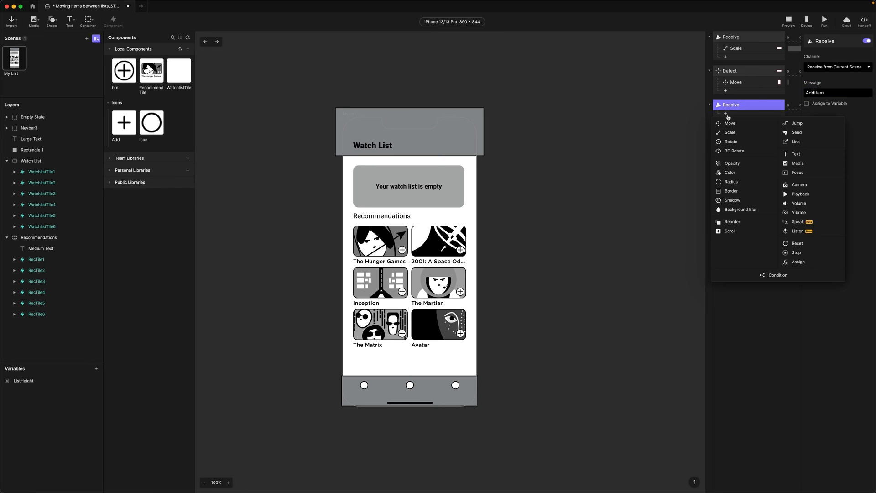
{"action": "left_click", "coordinate": [745, 164]}
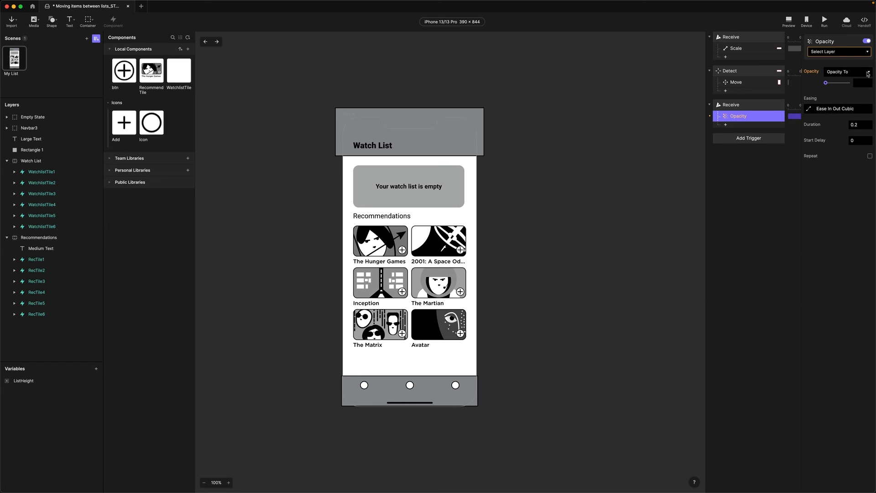
{"action": "left_click", "coordinate": [833, 52]}
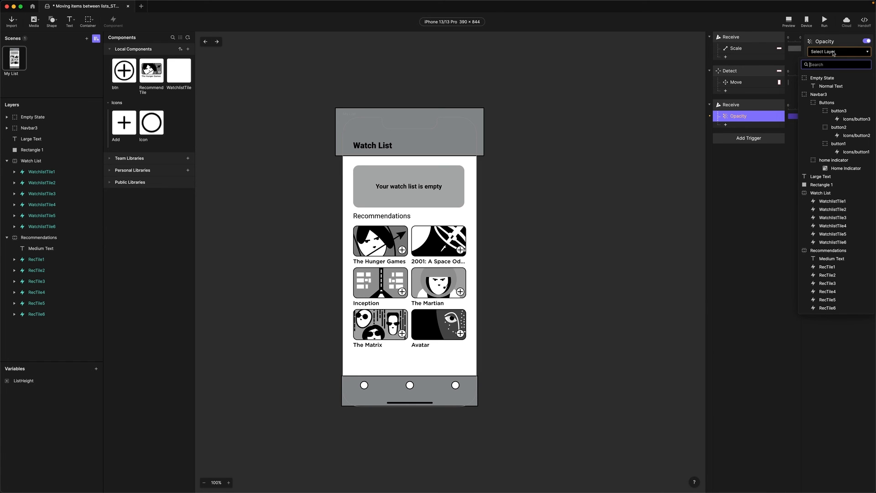
{"action": "left_click", "coordinate": [810, 79]}
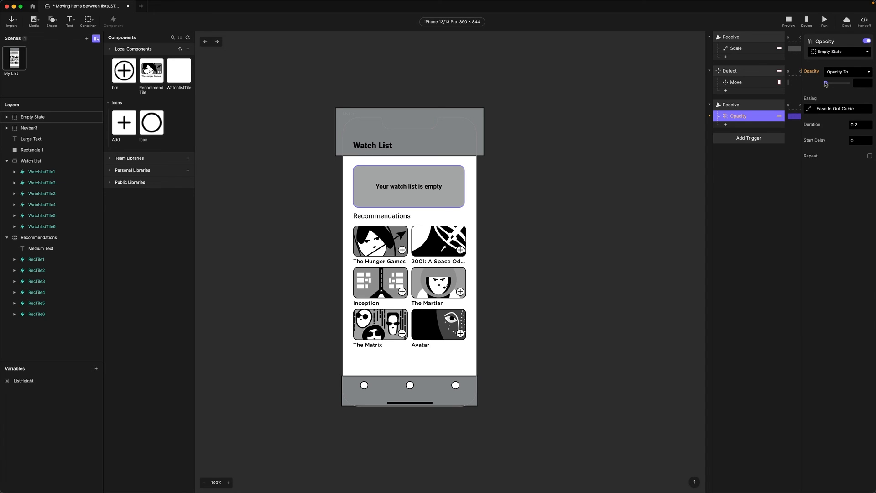
{"action": "left_click_drag", "start_coordinate": [825, 82], "coordinate": [785, 84]}
Preview the prototype and test adding The Matrix, The Martian, The Hunger Games, 2001 and Avatar to the watch list
{"action": "left_click", "coordinate": [789, 20]}
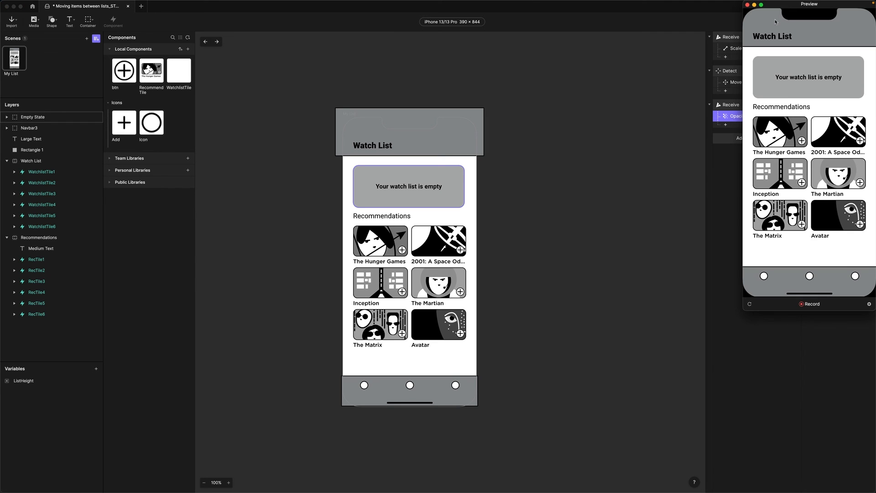
{"action": "left_click_drag", "start_coordinate": [785, 9], "coordinate": [580, 79]}
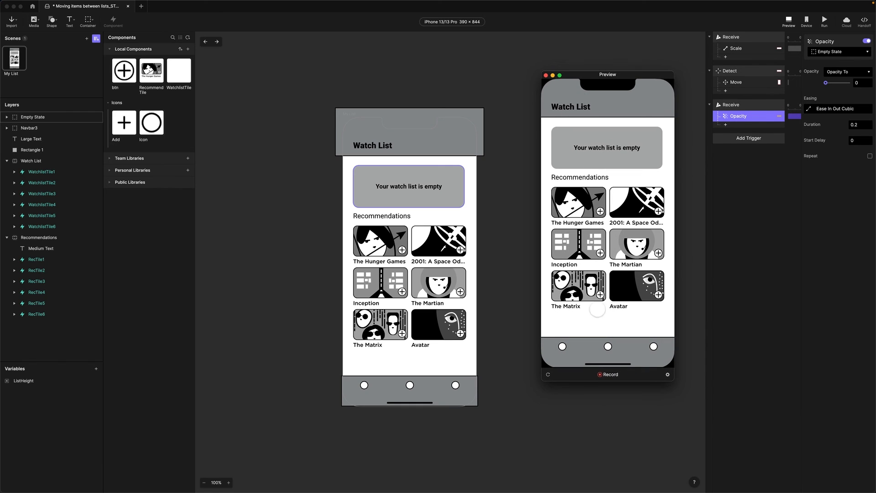
{"action": "left_click", "coordinate": [600, 296]}
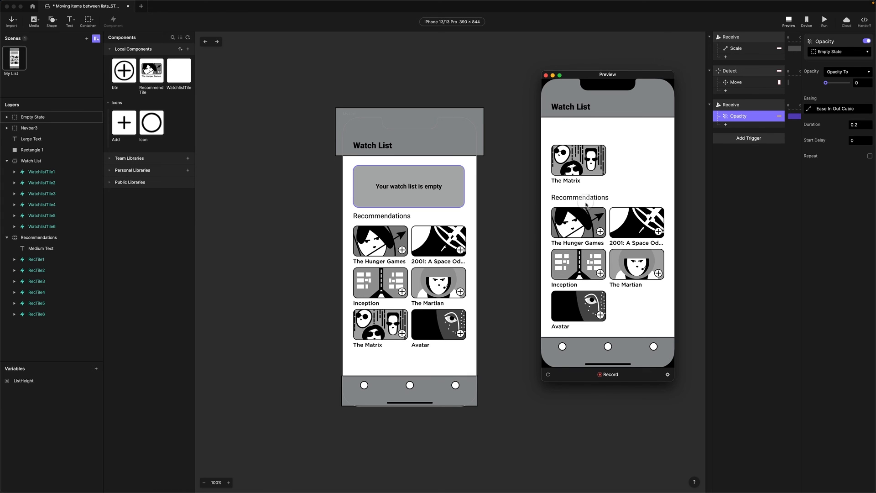
{"action": "left_click", "coordinate": [657, 273]}
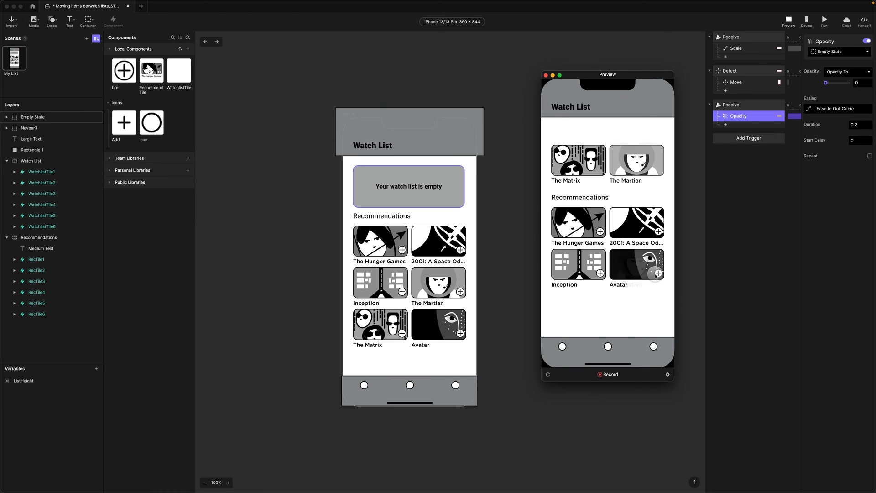
{"action": "left_click", "coordinate": [599, 232]}
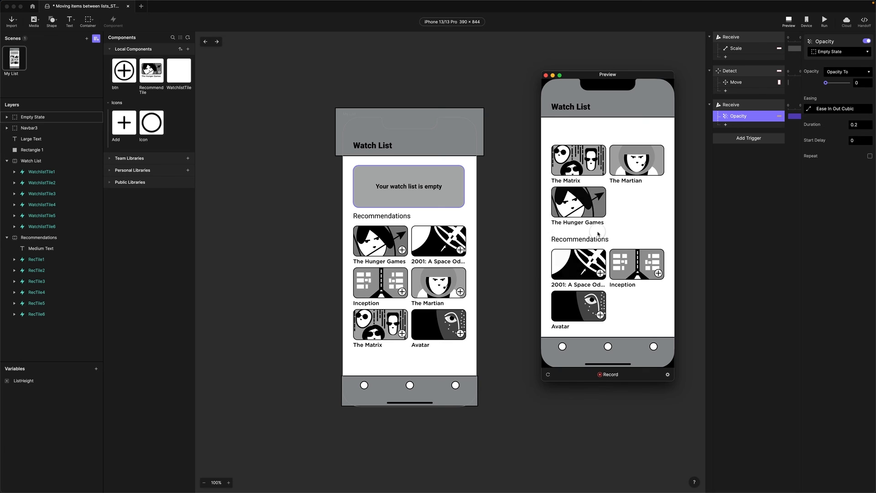
{"action": "left_click", "coordinate": [601, 273]}
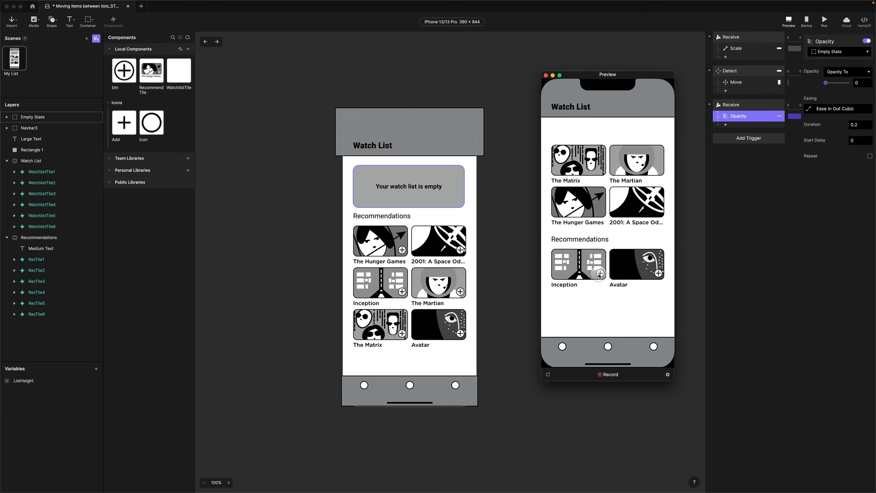
{"action": "left_click", "coordinate": [658, 274]}
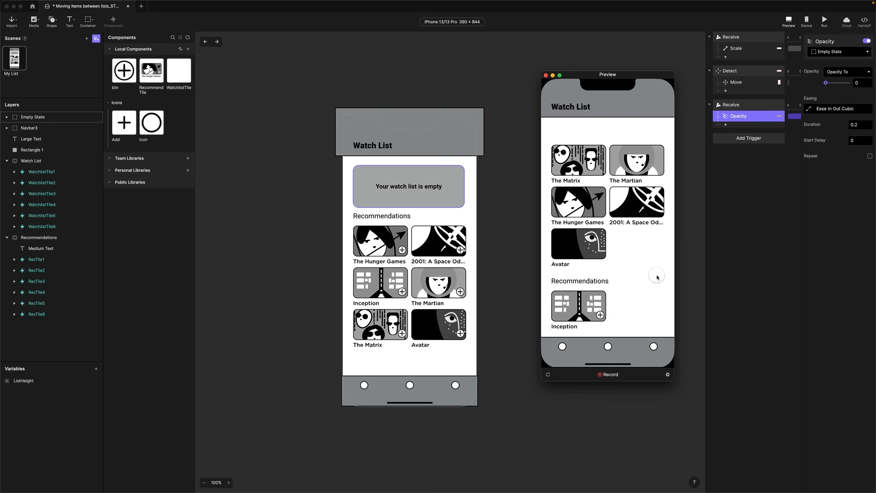